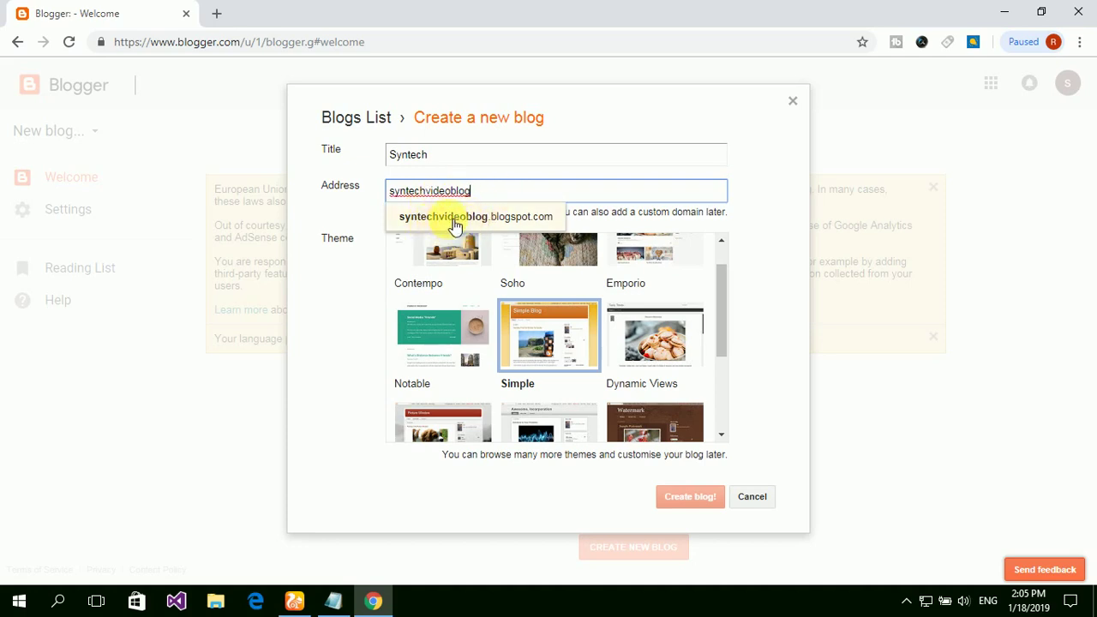
Set the blog address to syntechvideoblog.blogspot.com and create the Syntech blog with the Simple theme.
{"action": "left_click", "coordinate": [522, 220]}
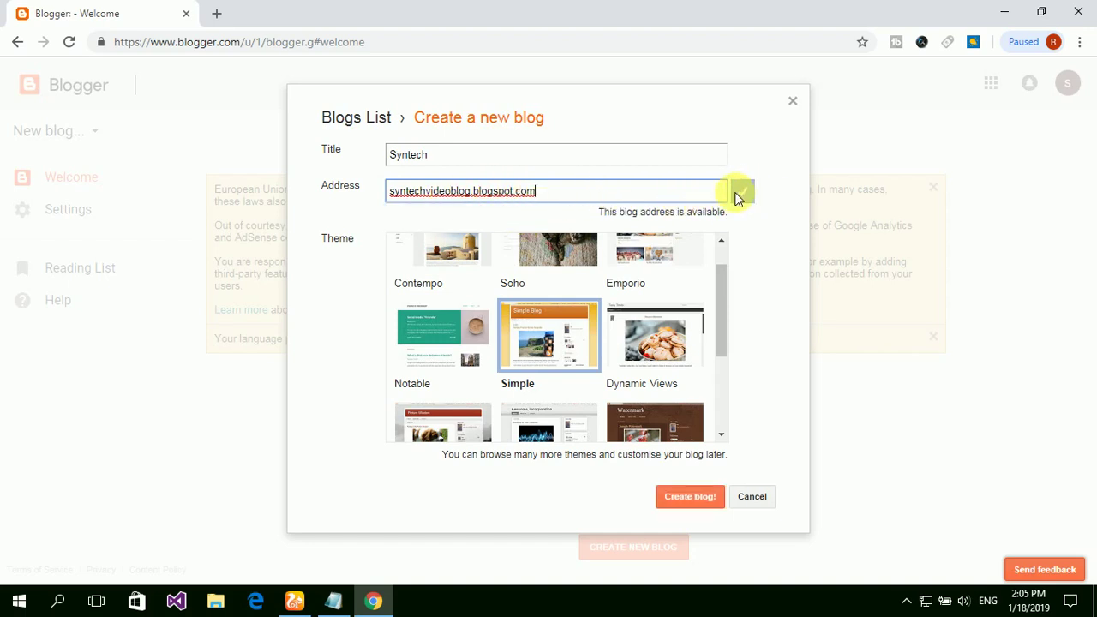
{"action": "left_click", "coordinate": [691, 497]}
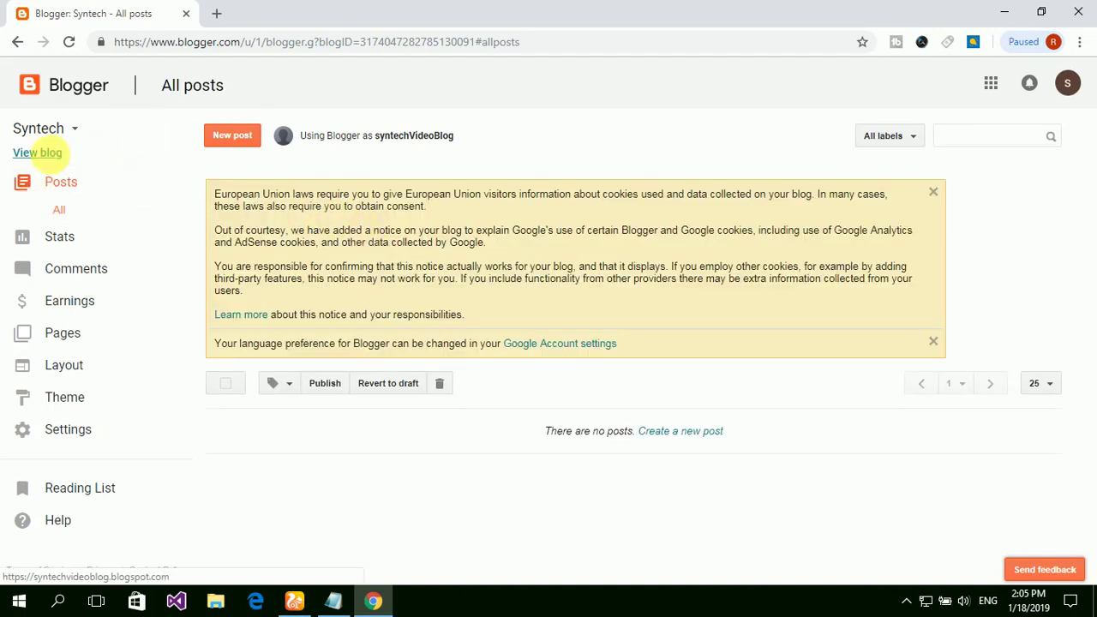
View the live Syntech blog and examine its header title and default page content.
{"action": "left_click", "coordinate": [37, 153]}
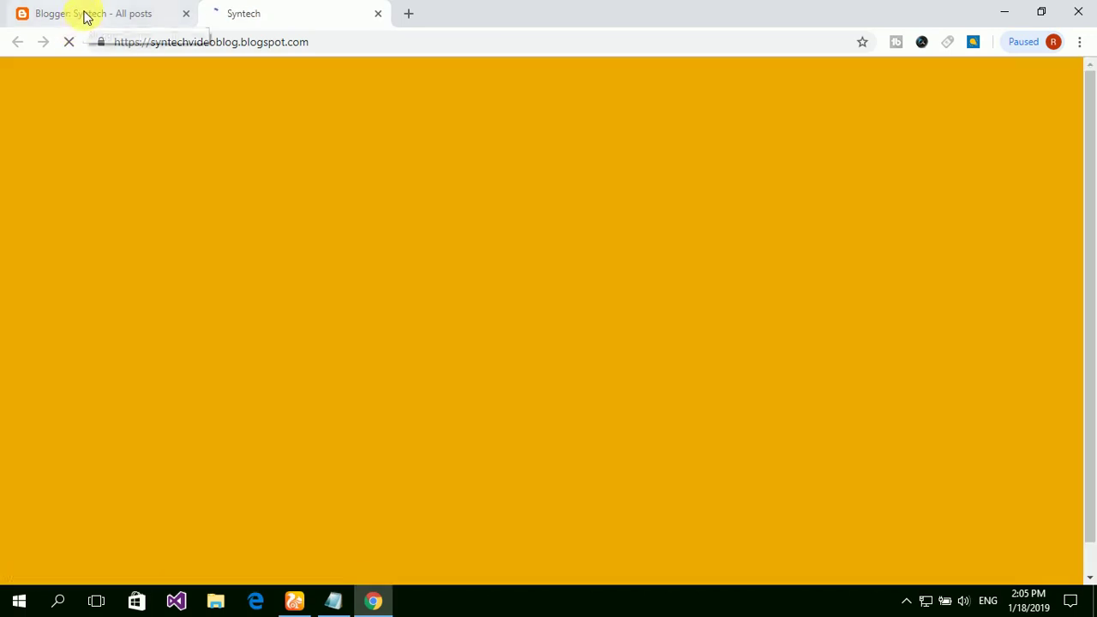
{"action": "left_click", "coordinate": [83, 14]}
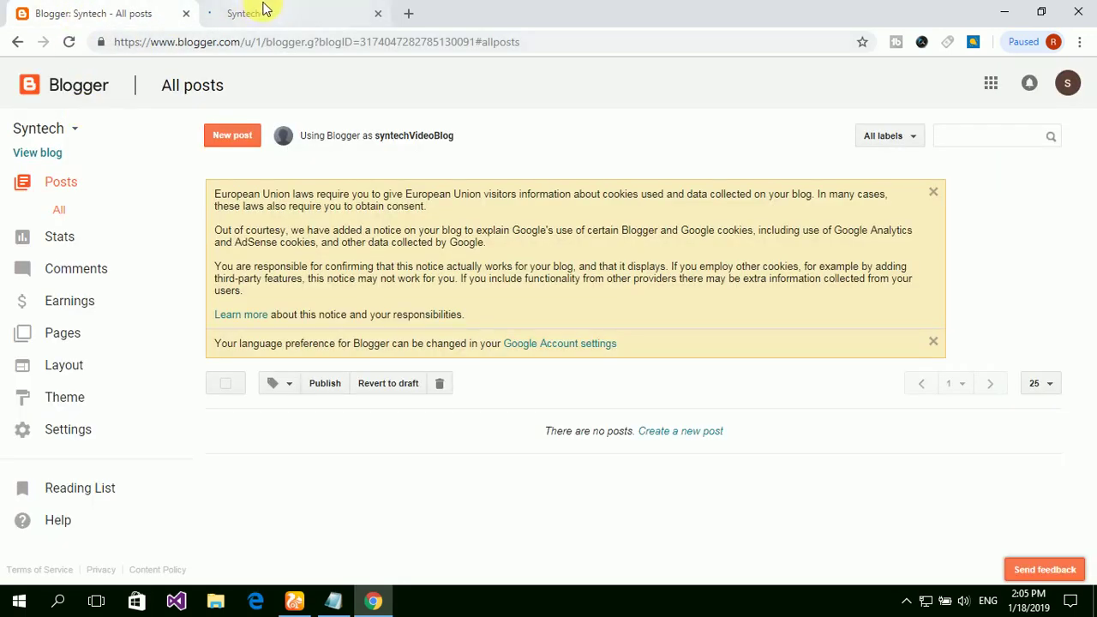
{"action": "left_click", "coordinate": [261, 12]}
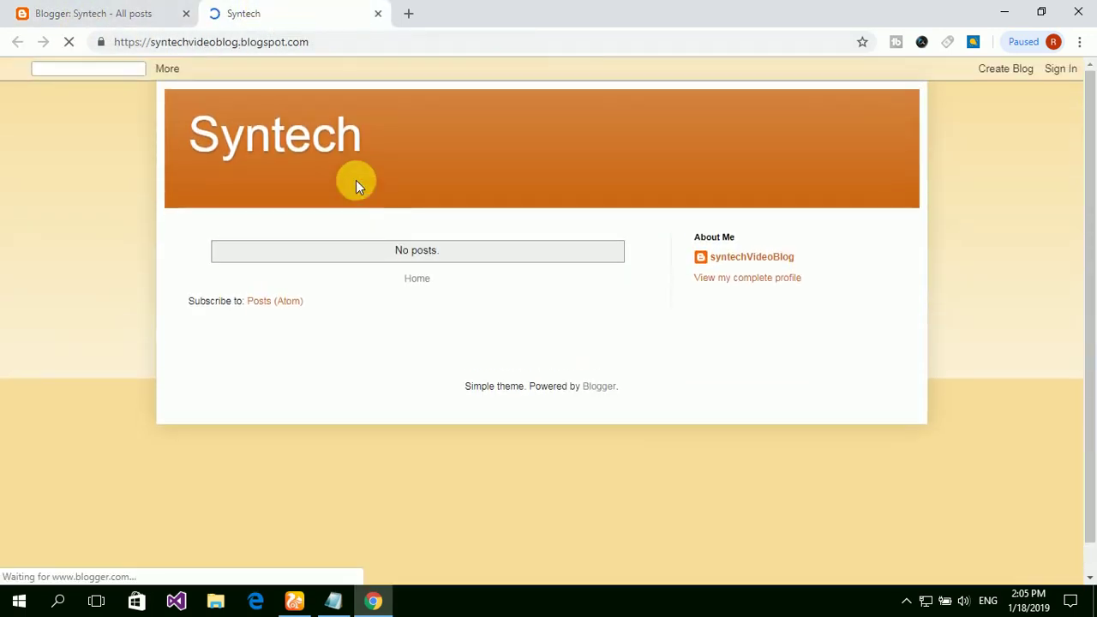
{"action": "scroll", "coordinate": [617, 246], "scroll_direction": "down", "scroll_amount": 1}
{"action": "scroll", "coordinate": [616, 246], "scroll_direction": "up", "scroll_amount": 1}
{"action": "scroll", "coordinate": [686, 223], "scroll_direction": "down", "scroll_amount": 1}
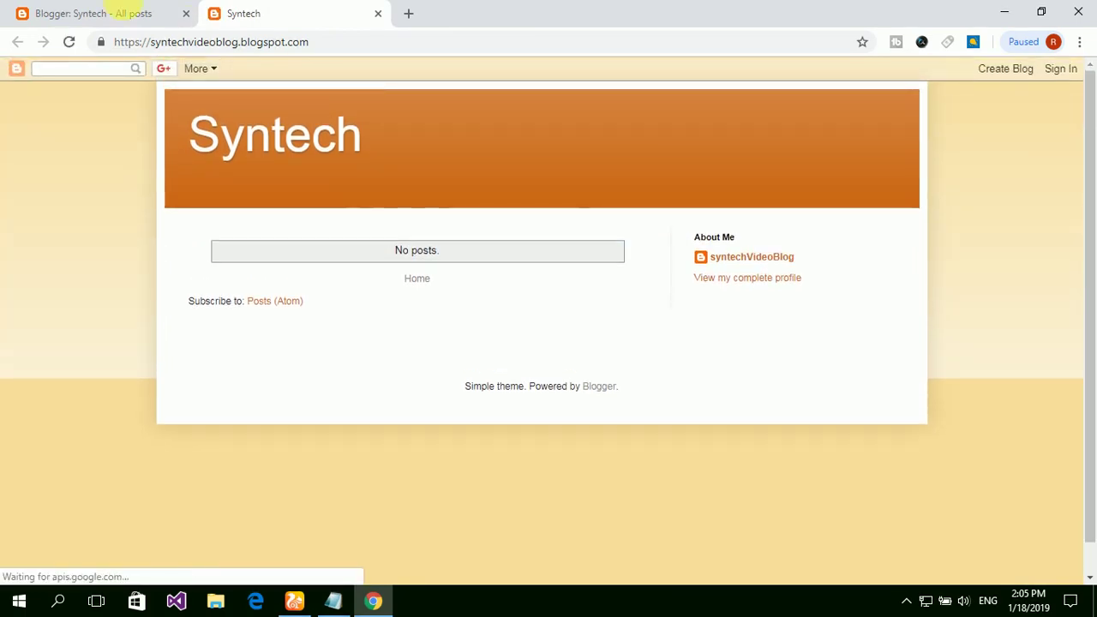
{"action": "left_click", "coordinate": [111, 13]}
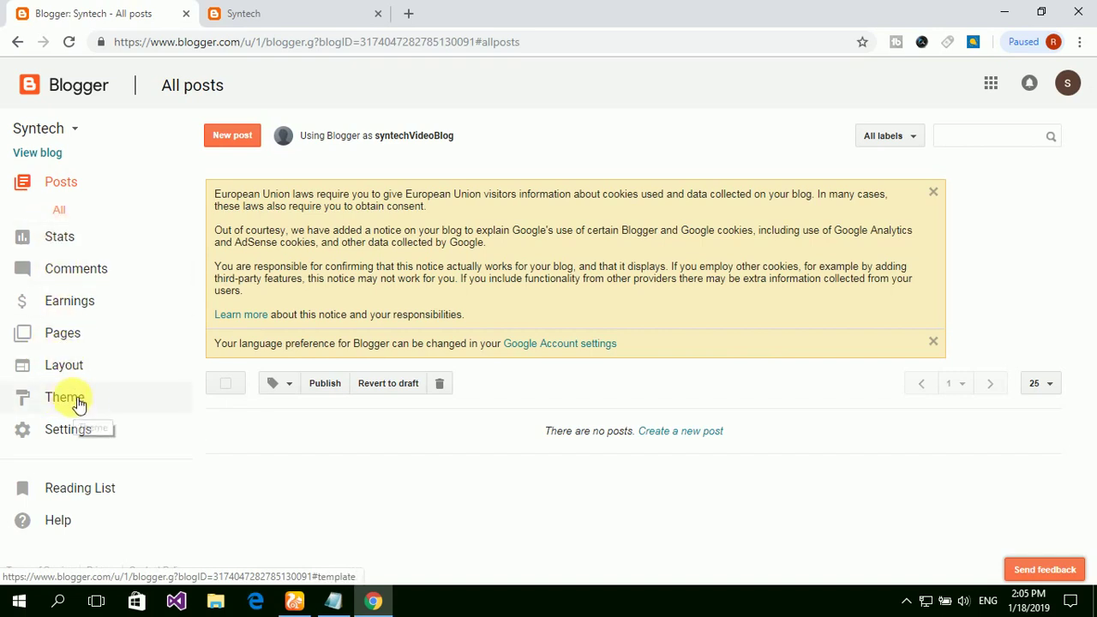
{"action": "left_click", "coordinate": [257, 12]}
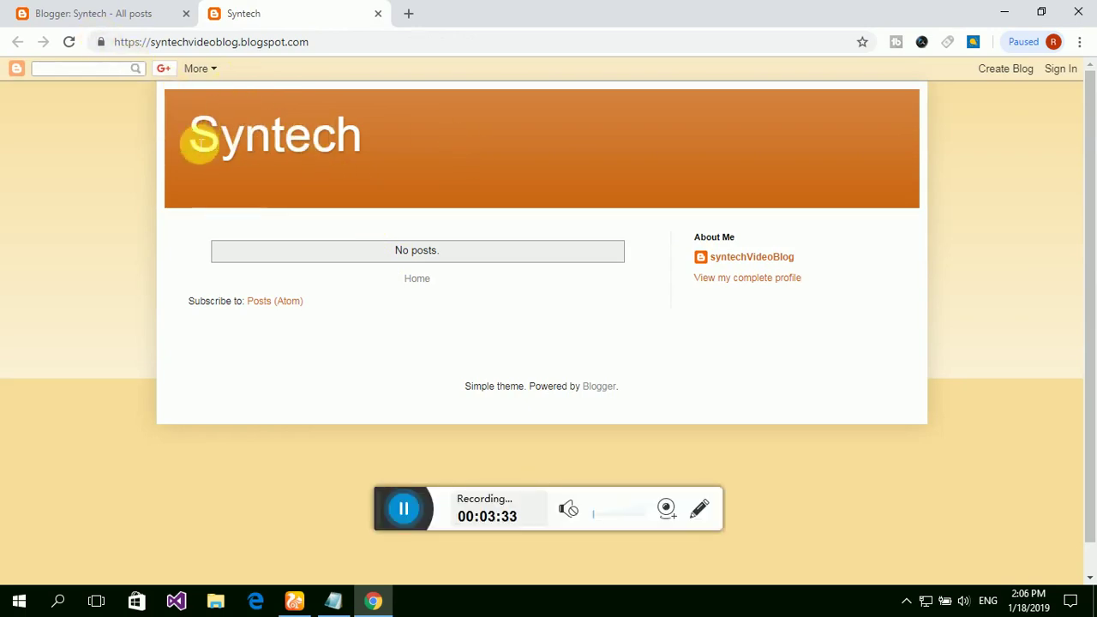
{"action": "left_click_drag", "start_coordinate": [196, 140], "coordinate": [466, 134]}
Open the blog's Layout and examine its Navbar, Header, Cross-column, Main and sidebar sections.
{"action": "left_click", "coordinate": [103, 11]}
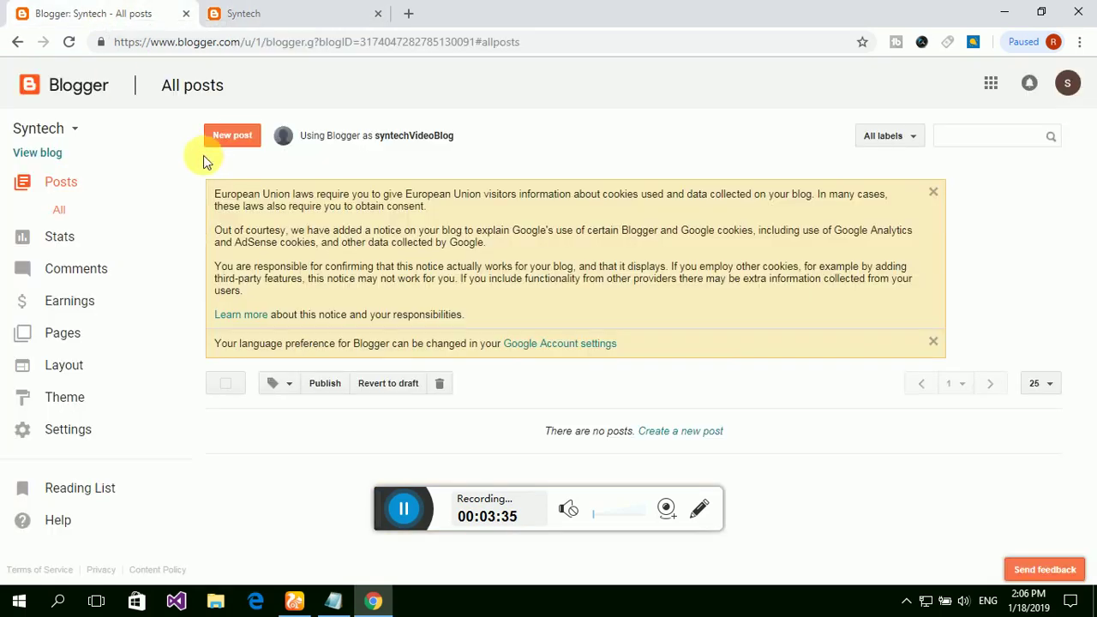
{"action": "left_click", "coordinate": [69, 375]}
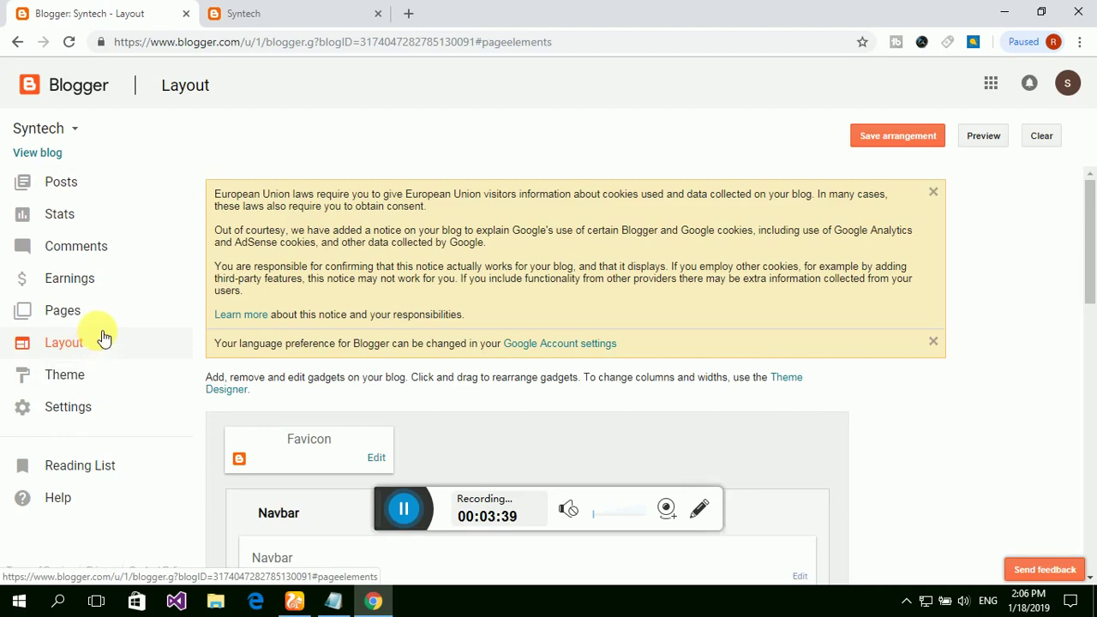
{"action": "scroll", "coordinate": [323, 289], "scroll_direction": "down", "scroll_amount": 5}
{"action": "scroll", "coordinate": [317, 210], "scroll_direction": "up", "scroll_amount": 1}
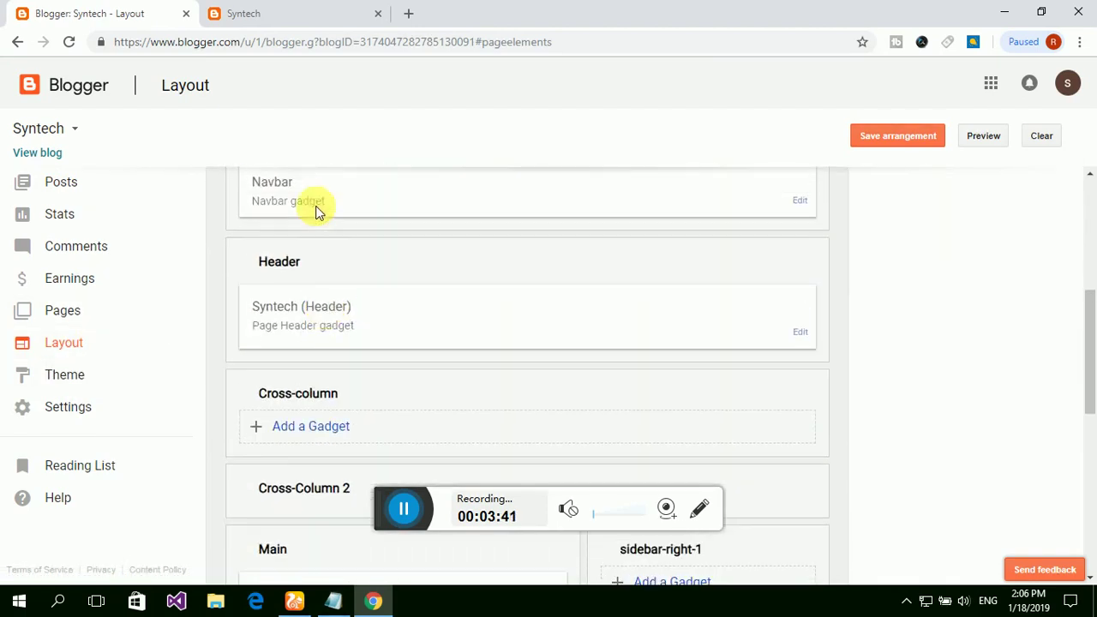
{"action": "scroll", "coordinate": [317, 210], "scroll_direction": "up", "scroll_amount": 2}
{"action": "scroll", "coordinate": [318, 355], "scroll_direction": "down", "scroll_amount": 1}
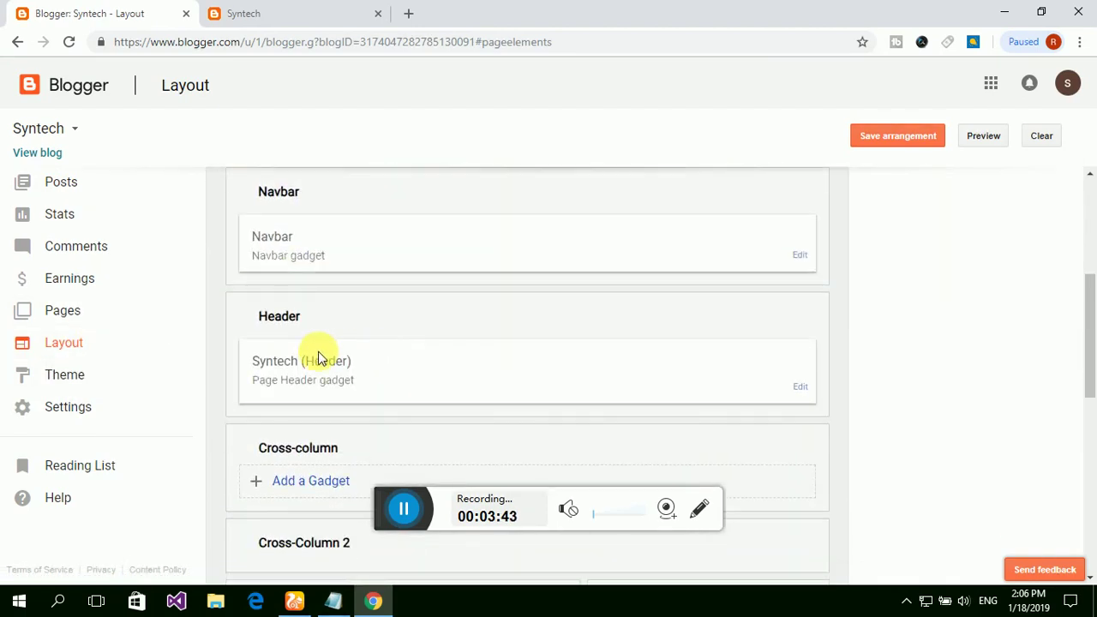
{"action": "scroll", "coordinate": [323, 348], "scroll_direction": "down", "scroll_amount": 2}
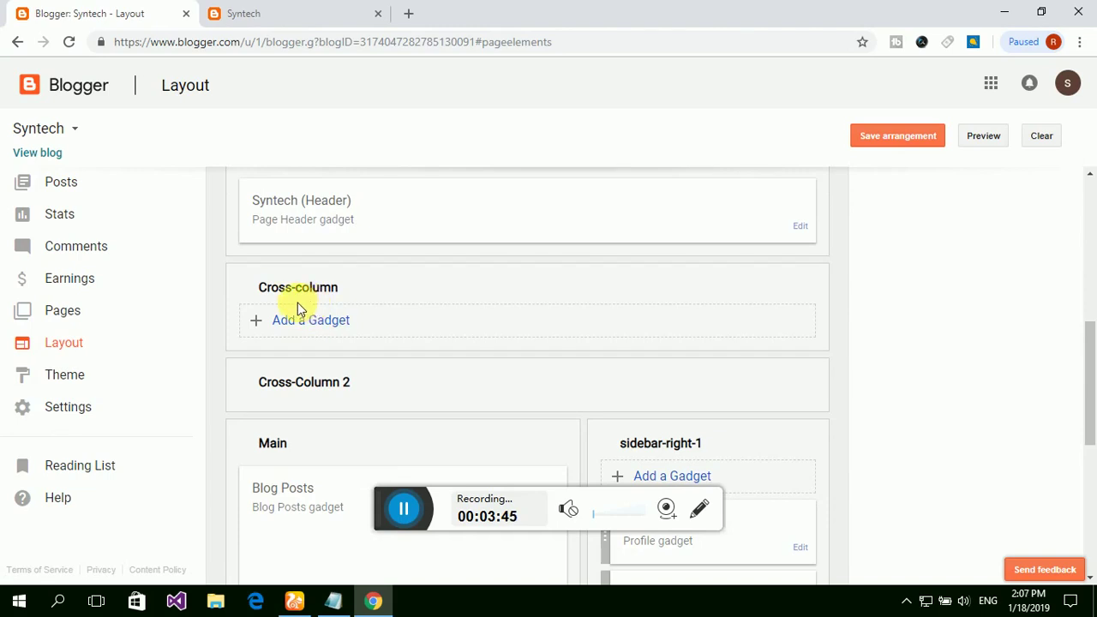
{"action": "scroll", "coordinate": [326, 319], "scroll_direction": "down", "scroll_amount": 1}
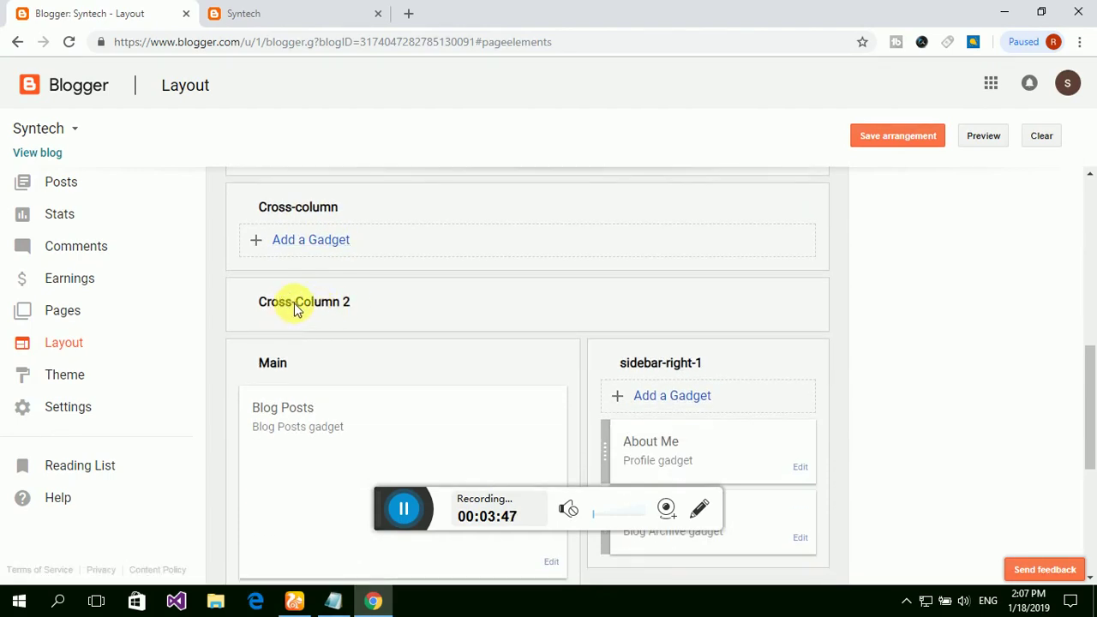
{"action": "scroll", "coordinate": [330, 346], "scroll_direction": "down", "scroll_amount": 3}
{"action": "scroll", "coordinate": [333, 318], "scroll_direction": "up", "scroll_amount": 3}
{"action": "scroll", "coordinate": [309, 249], "scroll_direction": "up", "scroll_amount": 2}
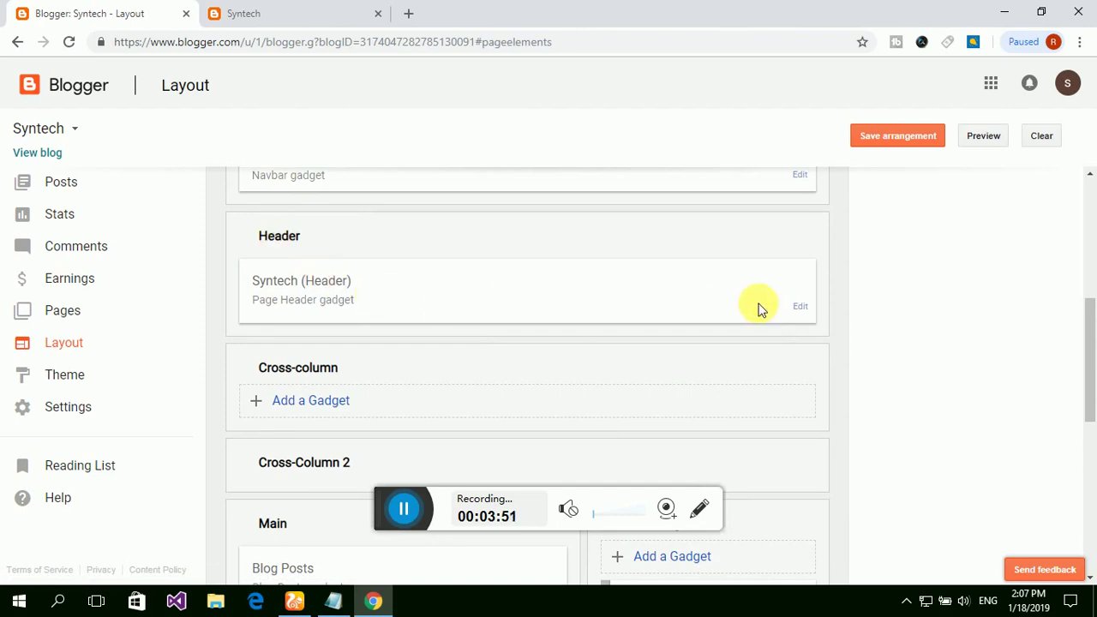
{"action": "scroll", "coordinate": [380, 294], "scroll_direction": "up", "scroll_amount": 2}
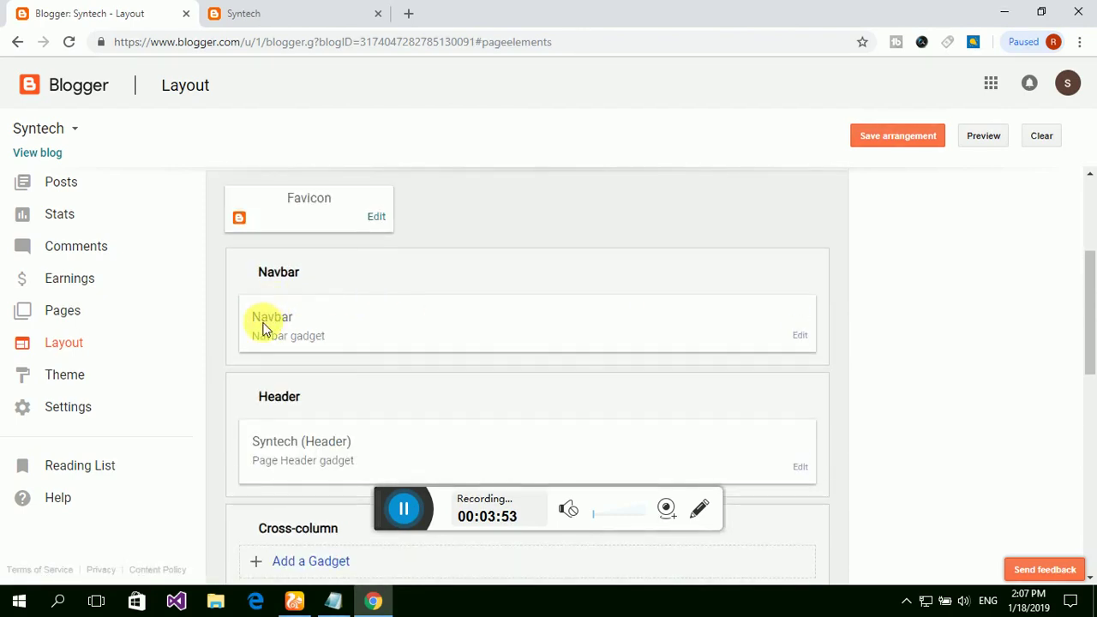
{"action": "scroll", "coordinate": [812, 326], "scroll_direction": "down", "scroll_amount": 2}
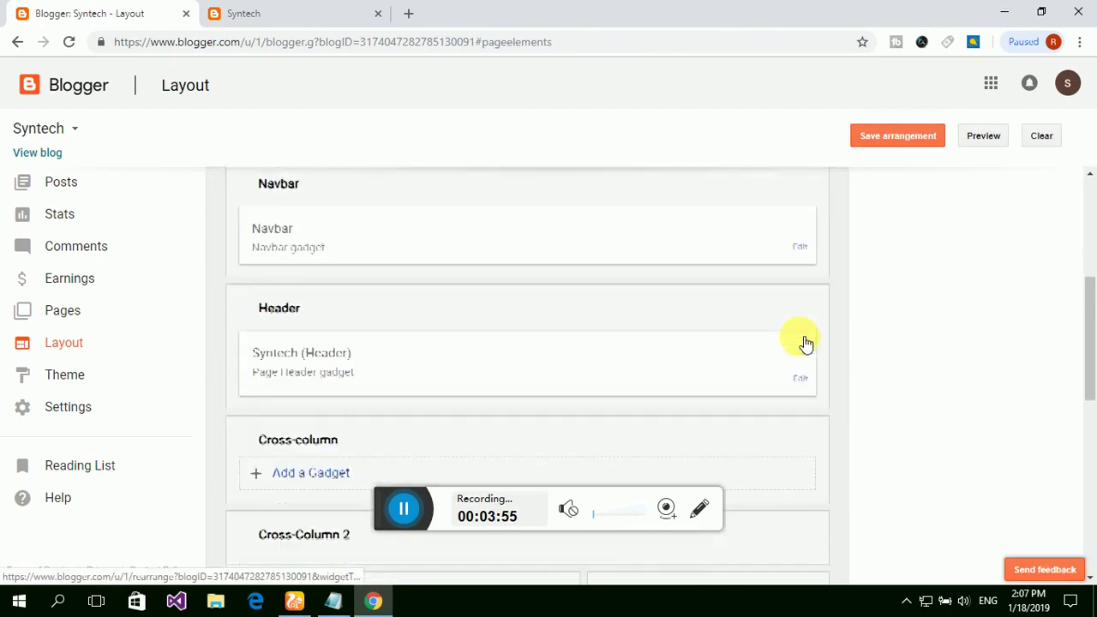
Add the SynTech image from the Desktop's blog image folder to the Header gadget, then save the gadget and layout arrangement.
{"action": "left_click", "coordinate": [800, 308]}
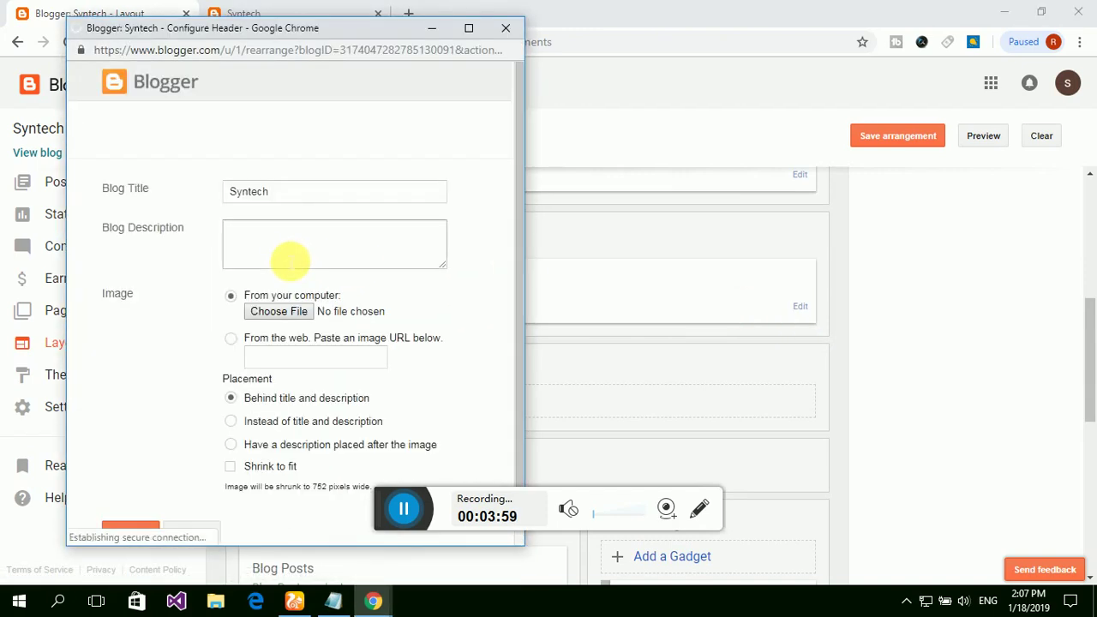
{"action": "scroll", "coordinate": [283, 236], "scroll_direction": "down", "scroll_amount": 1}
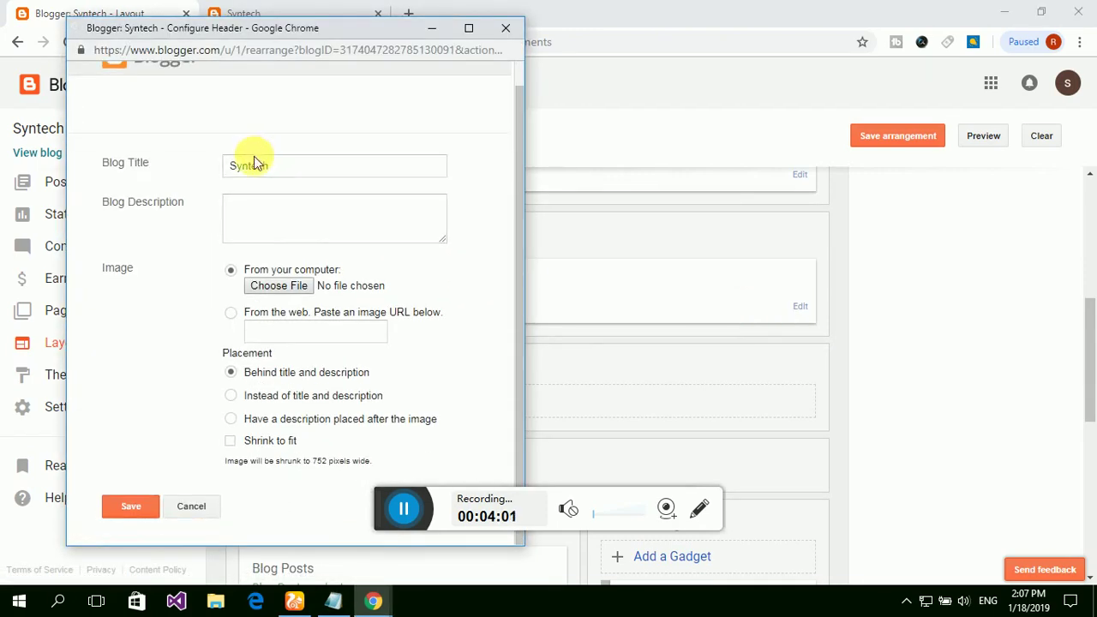
{"action": "left_click", "coordinate": [276, 287]}
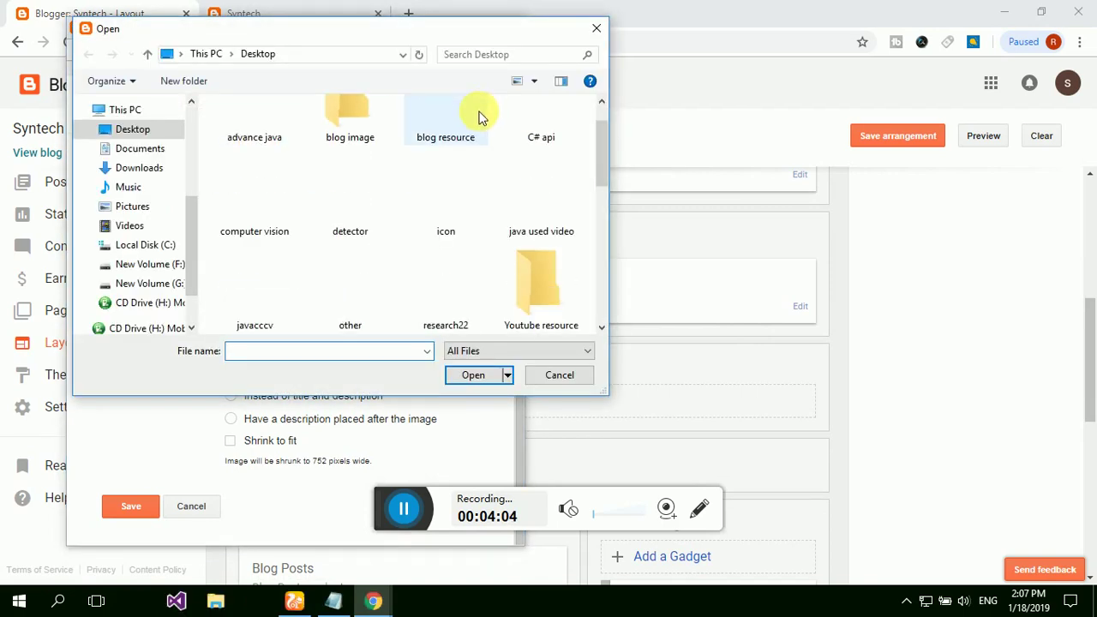
{"action": "scroll", "coordinate": [477, 115], "scroll_direction": "down", "scroll_amount": 8}
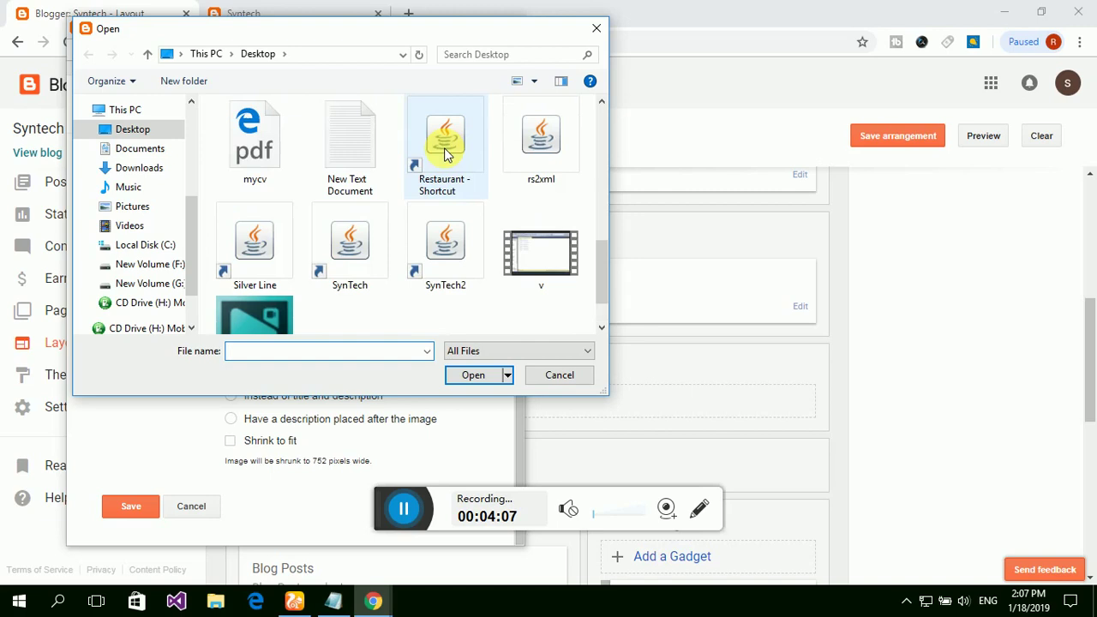
{"action": "scroll", "coordinate": [445, 153], "scroll_direction": "up", "scroll_amount": 5}
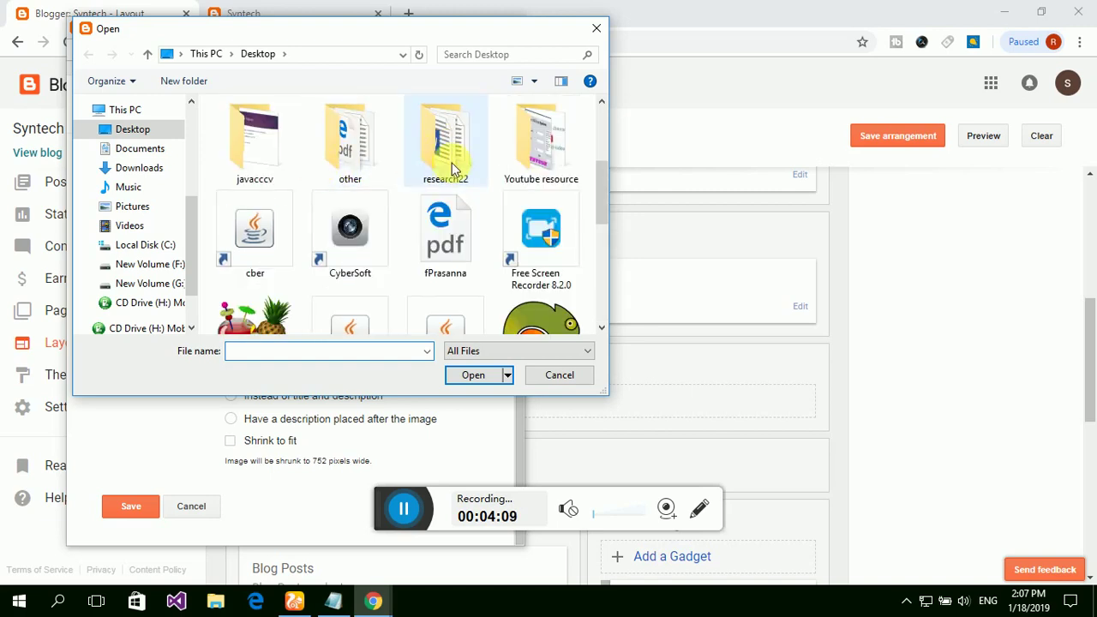
{"action": "scroll", "coordinate": [448, 169], "scroll_direction": "up", "scroll_amount": 1}
{"action": "scroll", "coordinate": [317, 166], "scroll_direction": "up", "scroll_amount": 1}
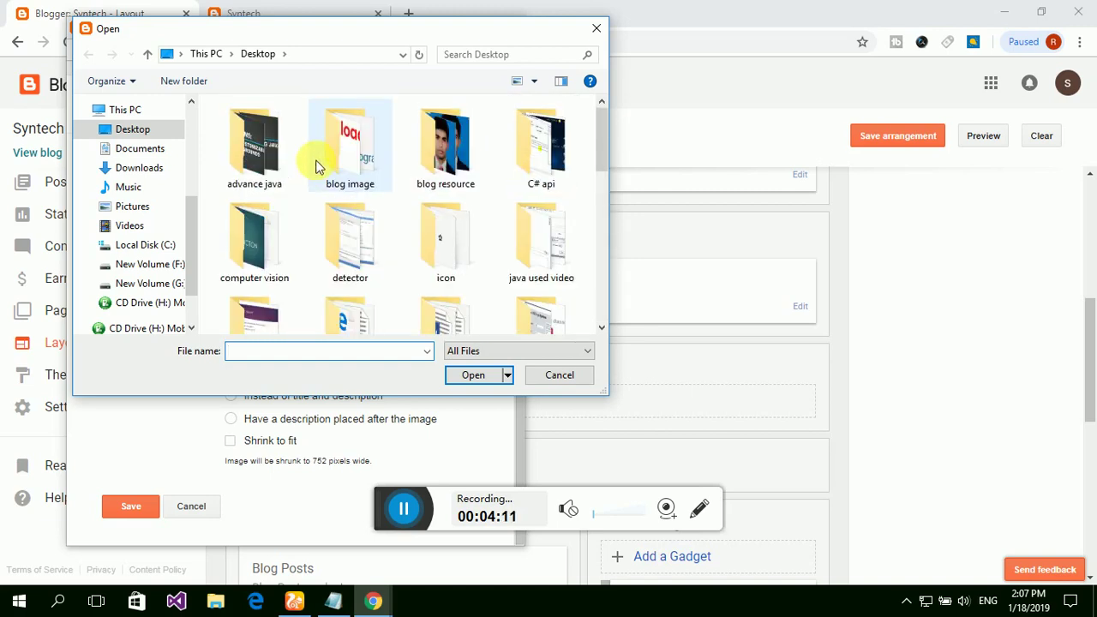
{"action": "left_click", "coordinate": [348, 165]}
{"action": "double_click", "coordinate": [347, 165]}
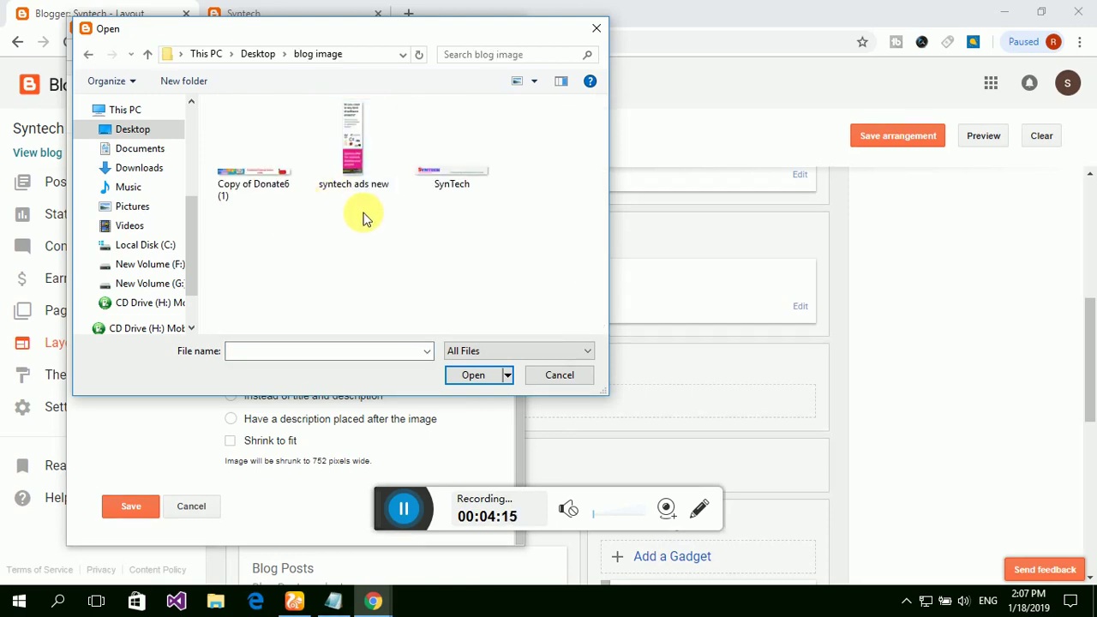
{"action": "left_click", "coordinate": [460, 177]}
{"action": "double_click", "coordinate": [461, 177]}
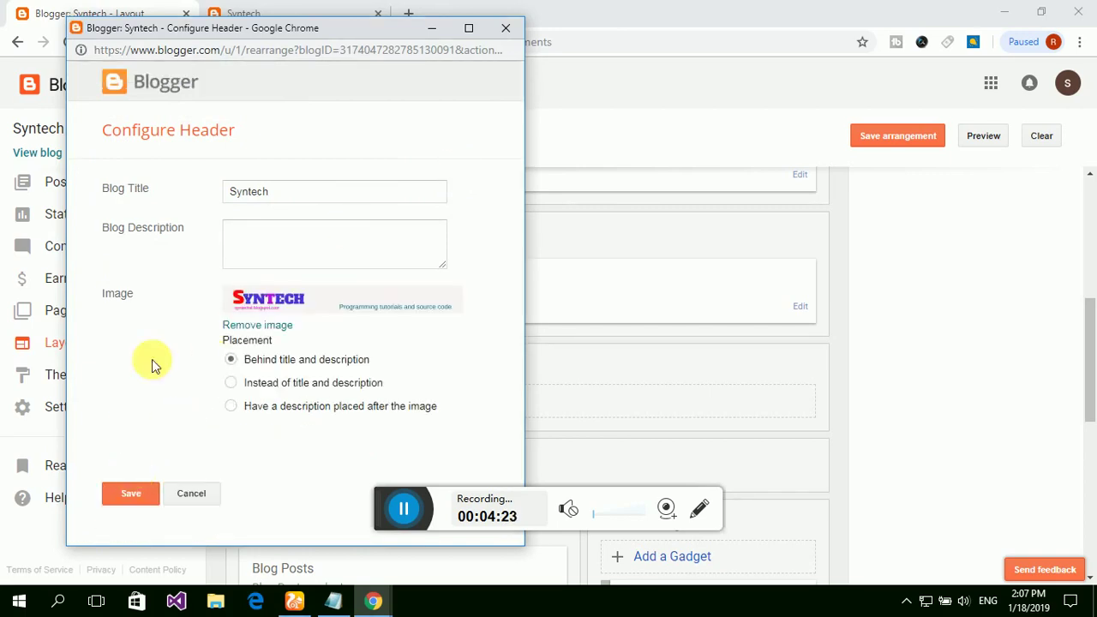
{"action": "left_click", "coordinate": [133, 497]}
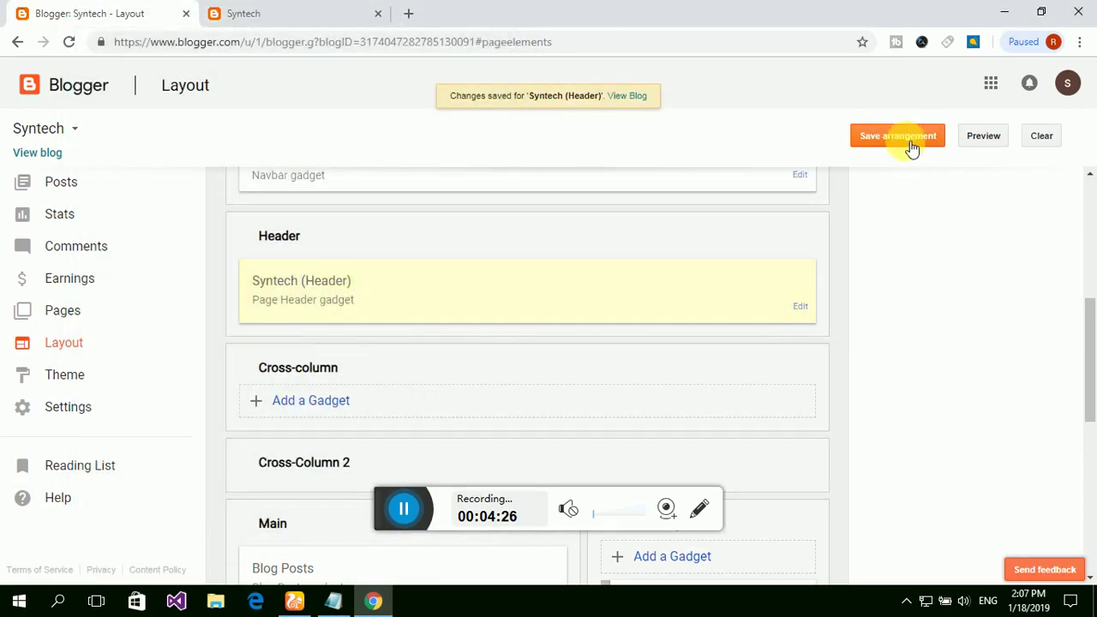
{"action": "left_click", "coordinate": [910, 146]}
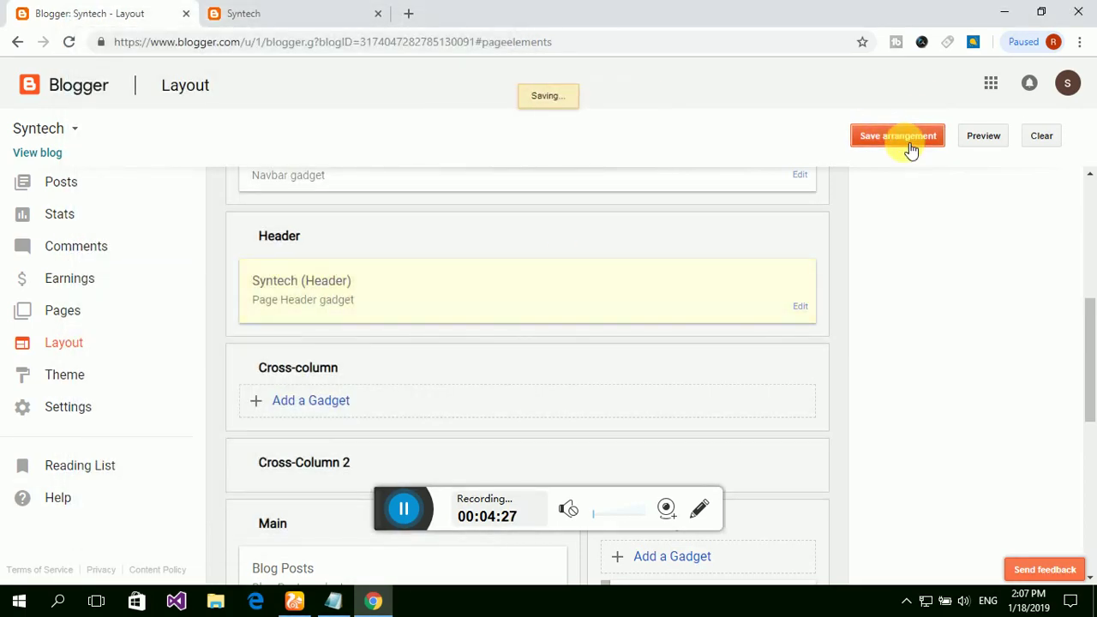
Reload the live blog and examine how the header image fits the page width and title.
{"action": "left_click", "coordinate": [309, 12]}
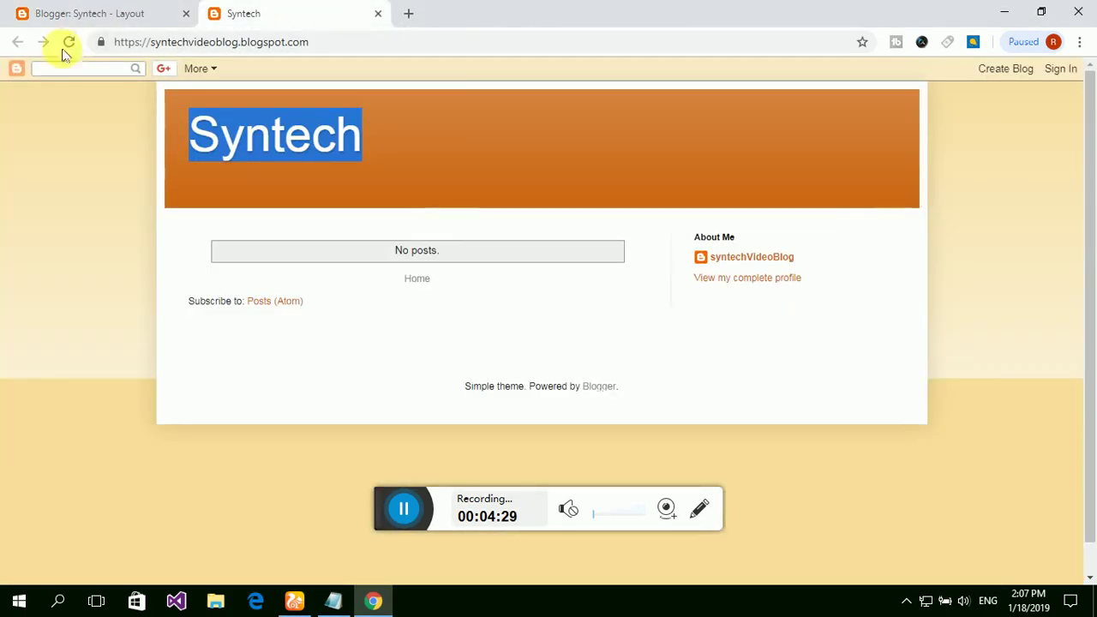
{"action": "left_click", "coordinate": [69, 44]}
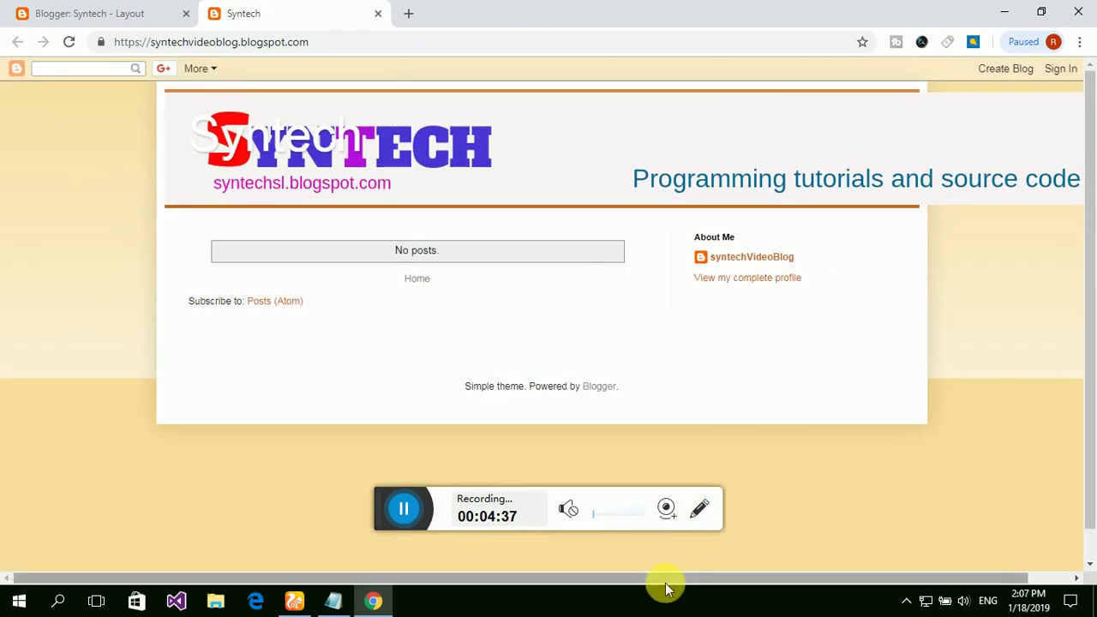
{"action": "left_click_drag", "start_coordinate": [665, 577], "coordinate": [772, 506]}
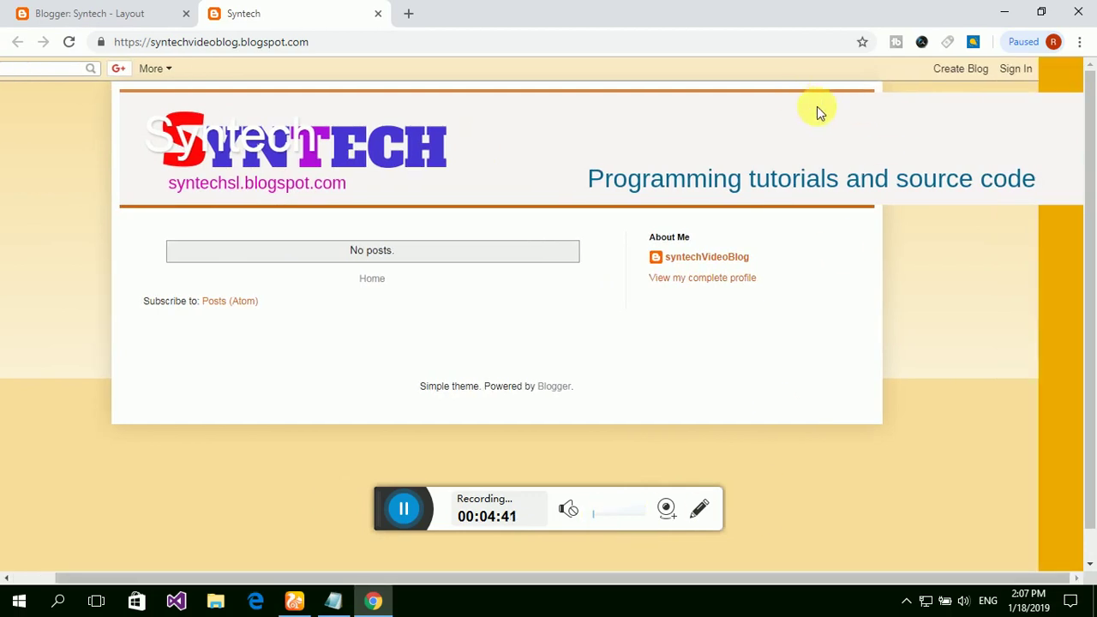
{"action": "left_click", "coordinate": [68, 14]}
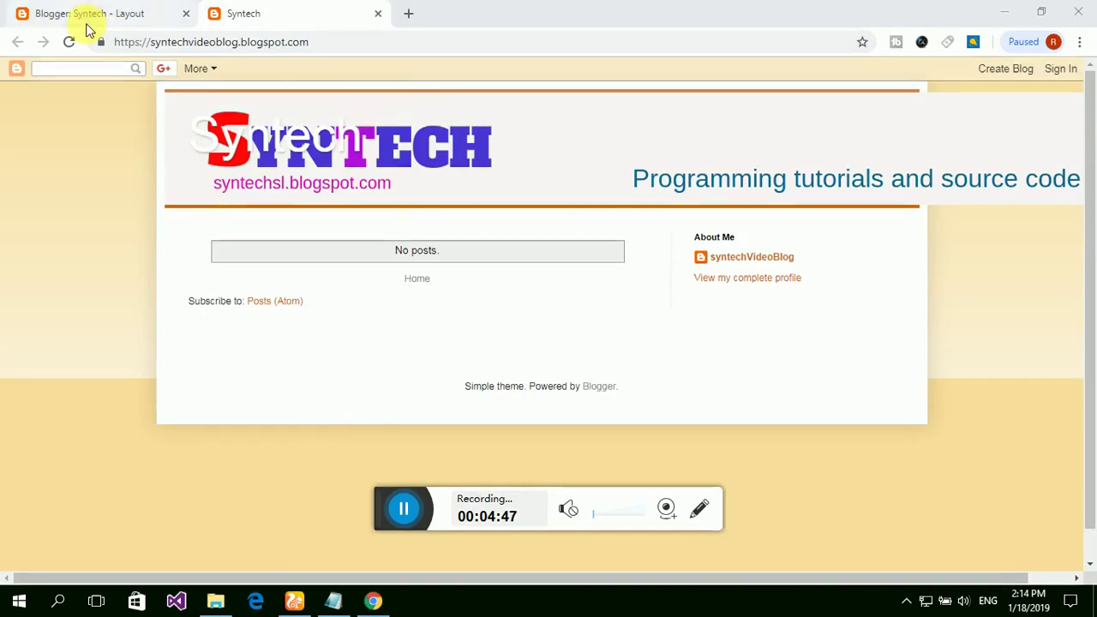
Try to save the Header gadget with an empty blog title and the image placement set to have a description placed after it.
{"action": "left_click", "coordinate": [91, 14]}
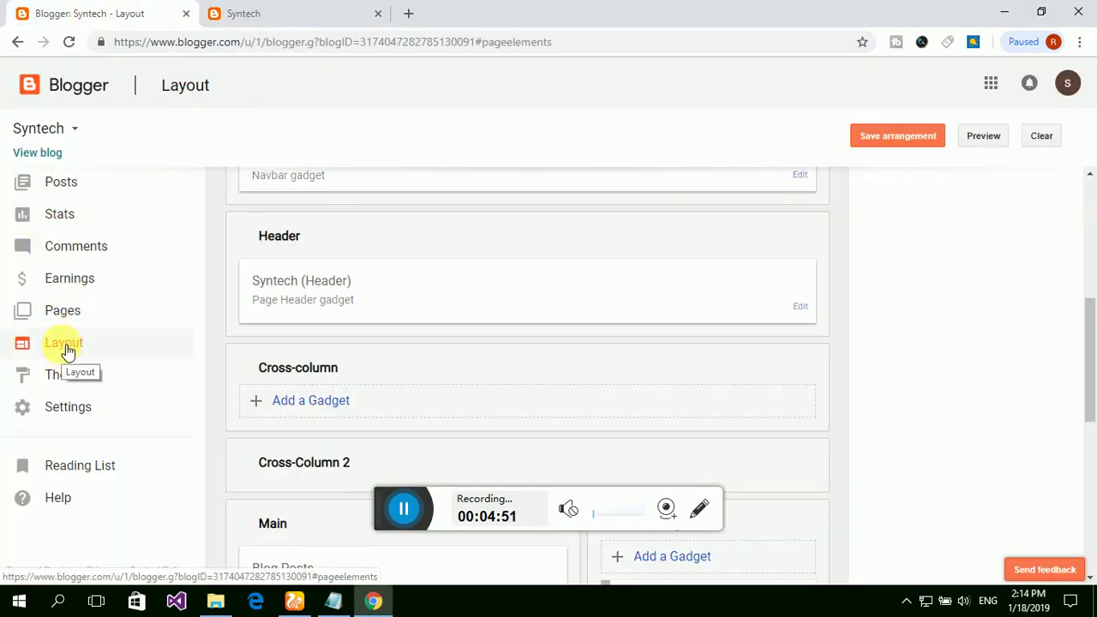
{"action": "scroll", "coordinate": [367, 289], "scroll_direction": "up", "scroll_amount": 1}
{"action": "scroll", "coordinate": [600, 326], "scroll_direction": "down", "scroll_amount": 2}
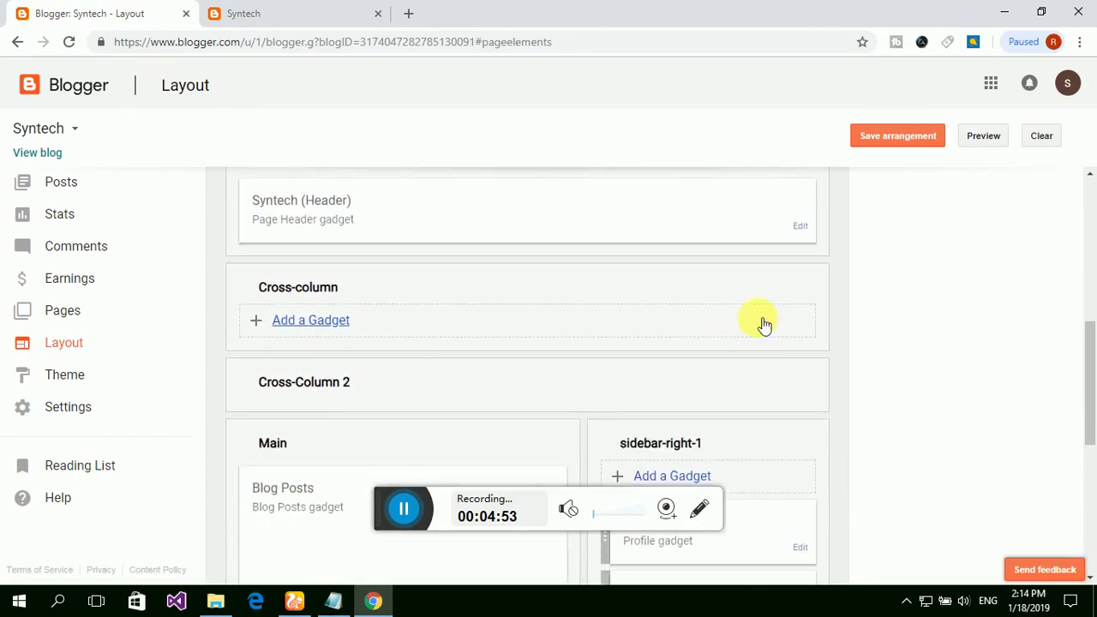
{"action": "left_click", "coordinate": [799, 227]}
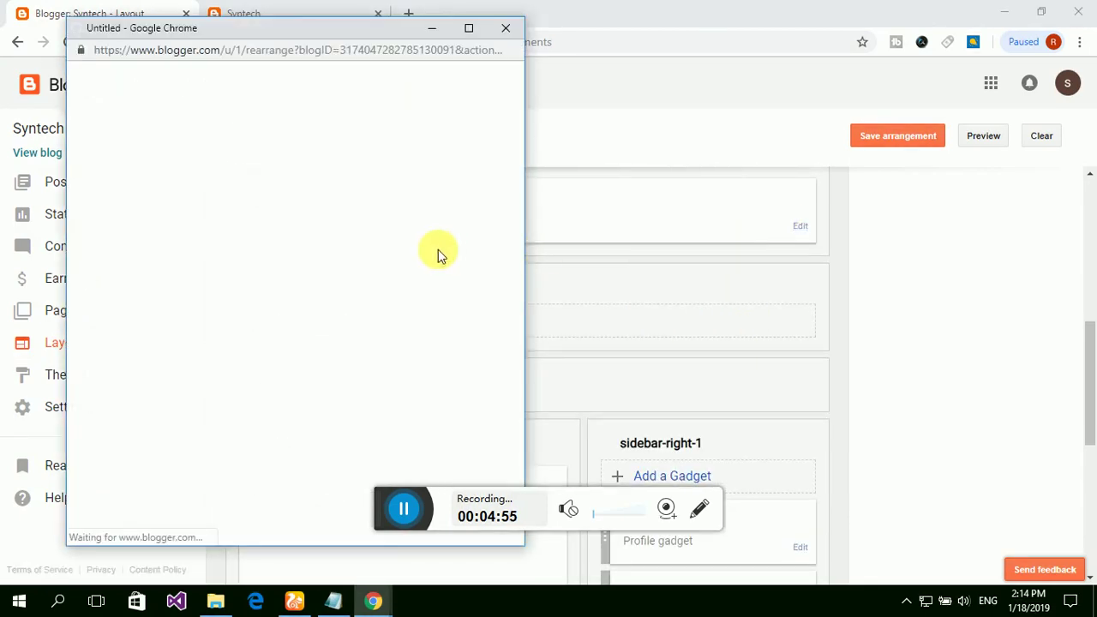
{"action": "left_click_drag", "start_coordinate": [271, 194], "coordinate": [222, 196]}
{"action": "key", "text": "BackSpace"}
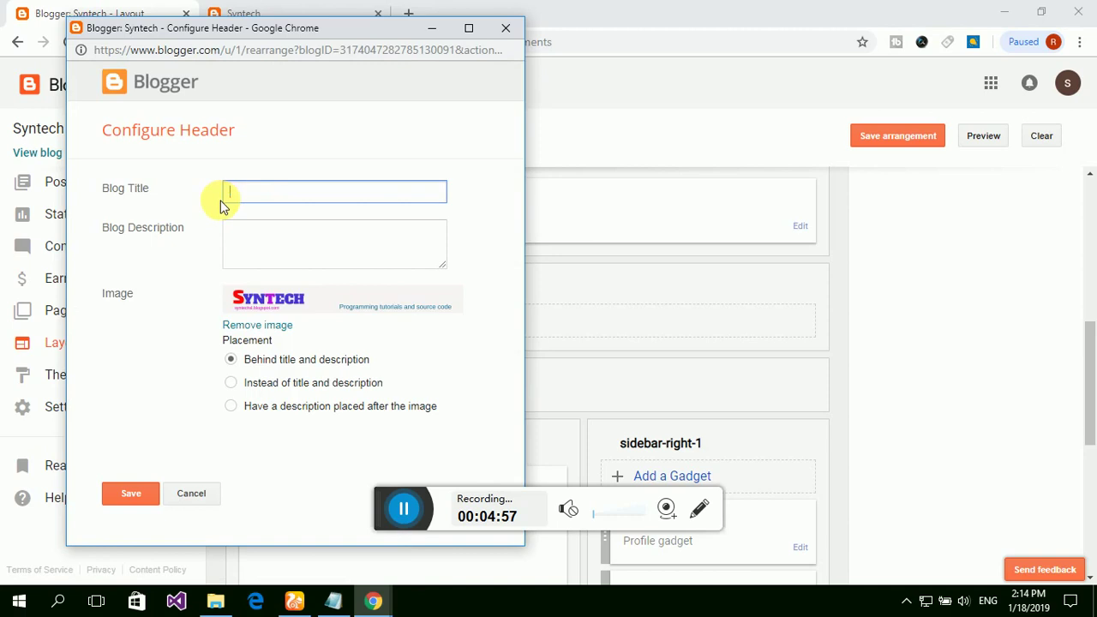
{"action": "left_click", "coordinate": [236, 385]}
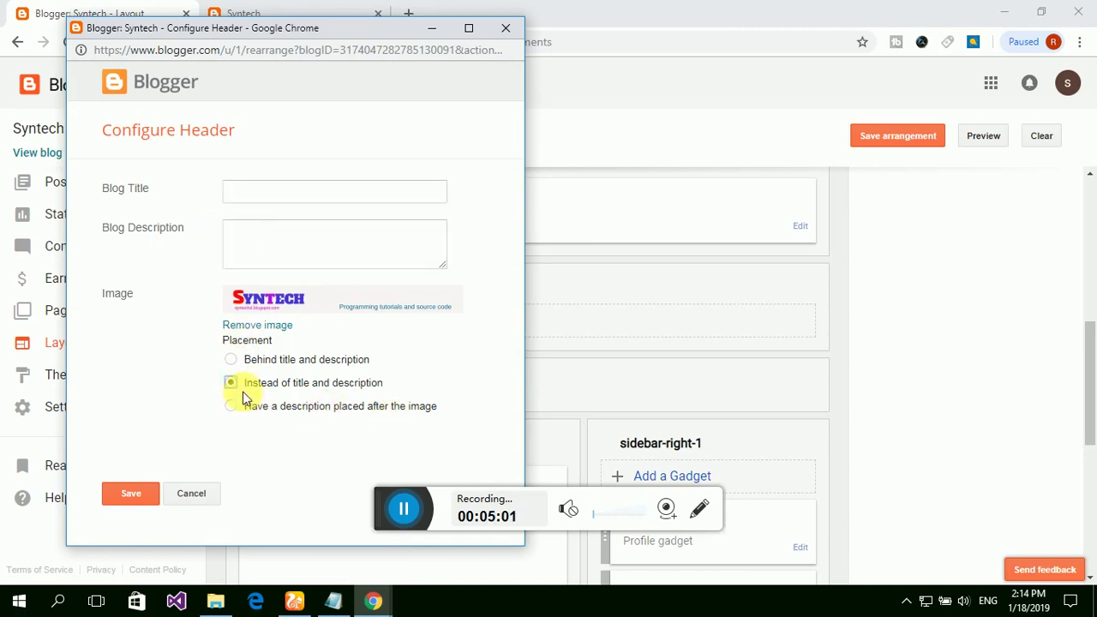
{"action": "left_click", "coordinate": [235, 409]}
{"action": "left_click", "coordinate": [130, 495]}
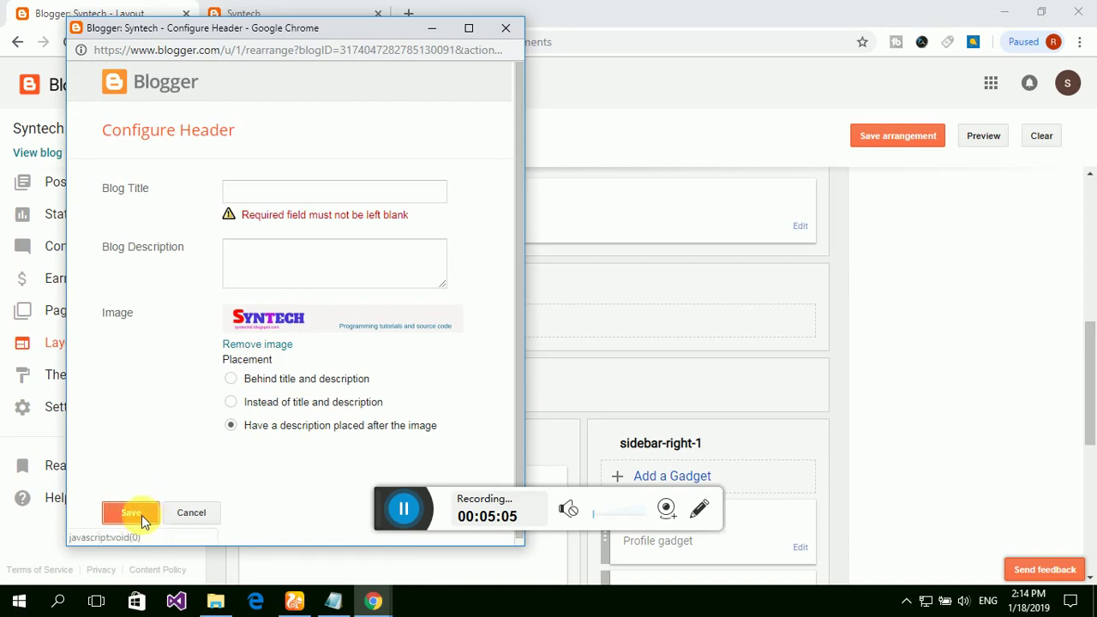
Title the header "syntech", place the image instead of title and description, save the gadget and arrangement, and reload the live blog.
{"action": "left_click", "coordinate": [277, 194]}
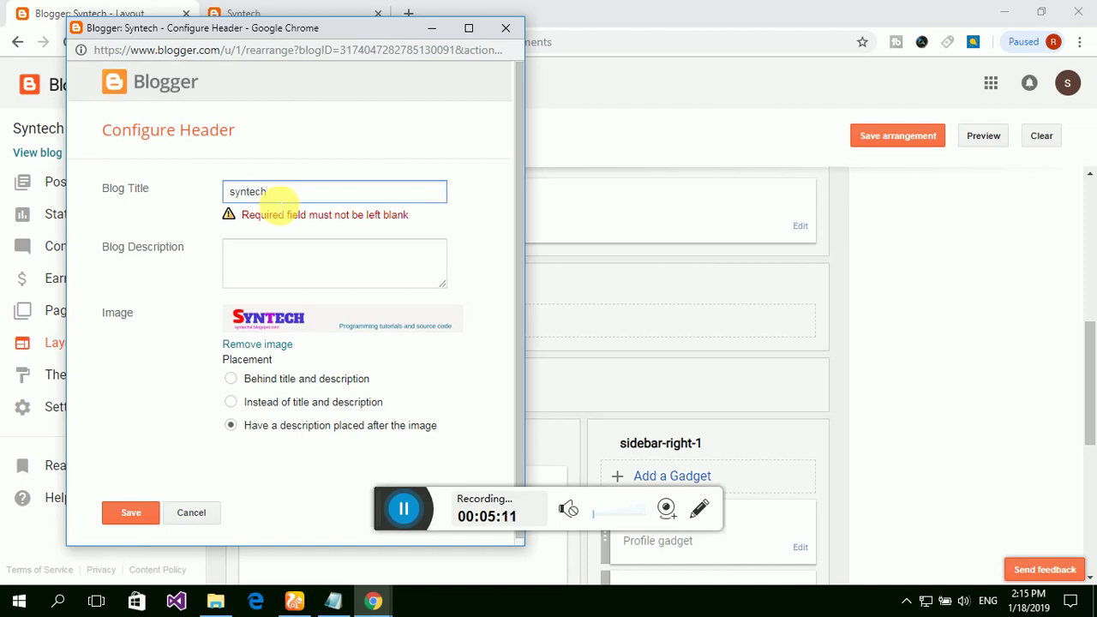
{"action": "scroll", "coordinate": [260, 256], "scroll_direction": "down", "scroll_amount": 1}
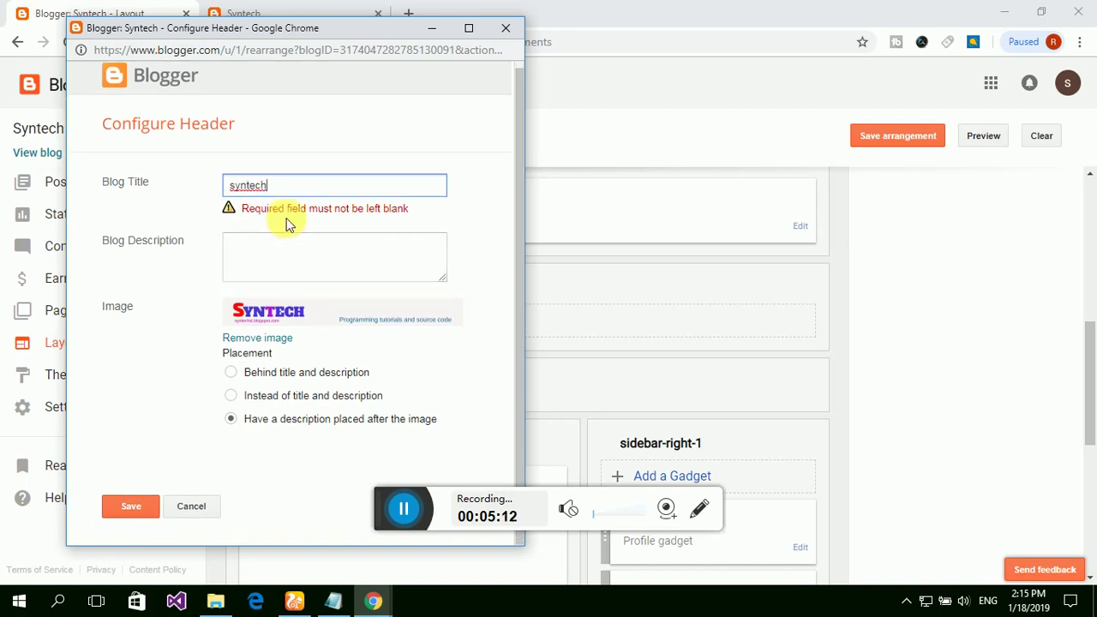
{"action": "left_click", "coordinate": [229, 395]}
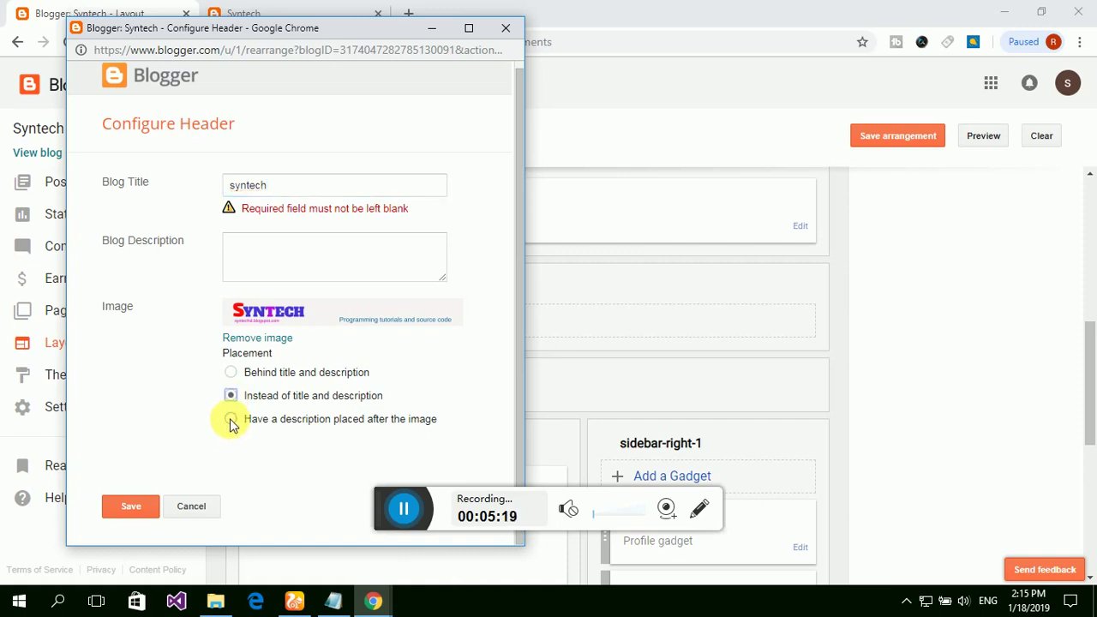
{"action": "left_click", "coordinate": [130, 505]}
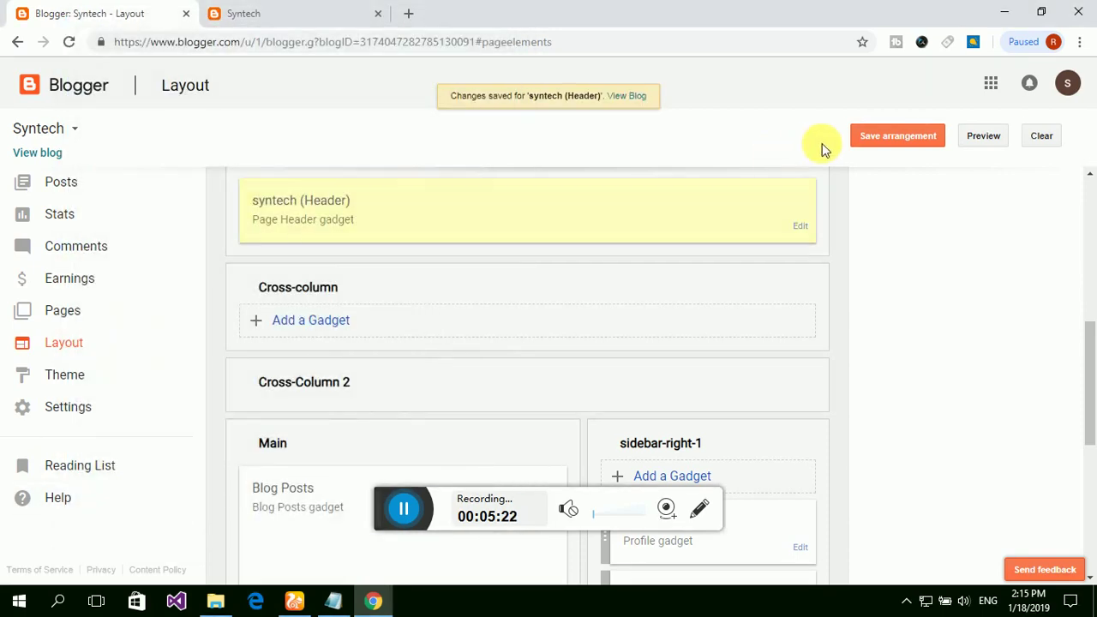
{"action": "left_click", "coordinate": [911, 135]}
{"action": "left_click", "coordinate": [326, 12]}
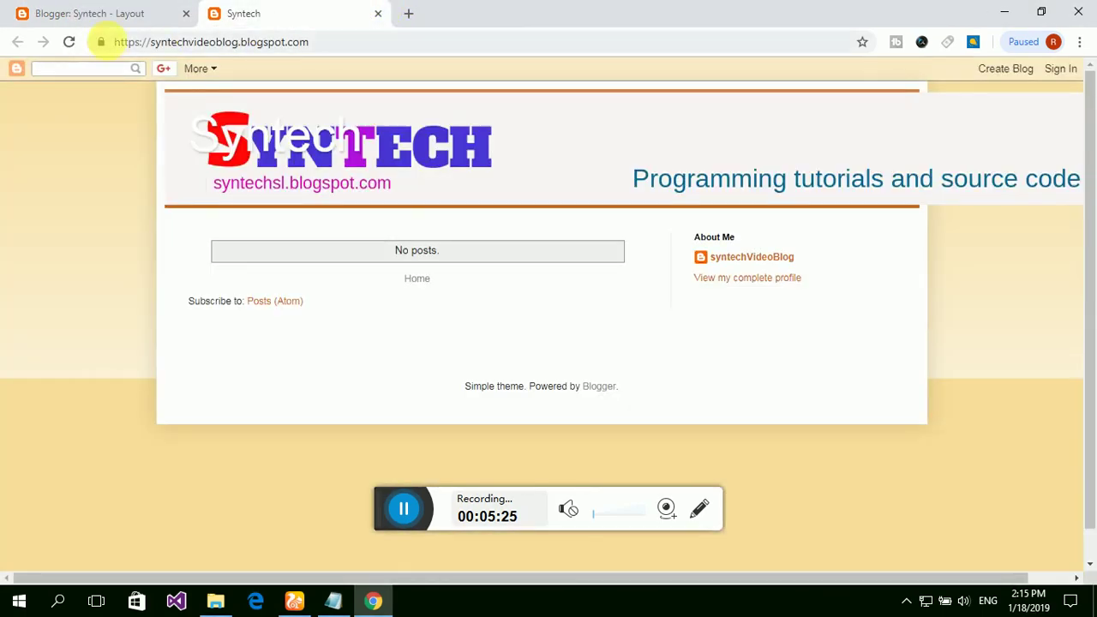
{"action": "left_click", "coordinate": [75, 46]}
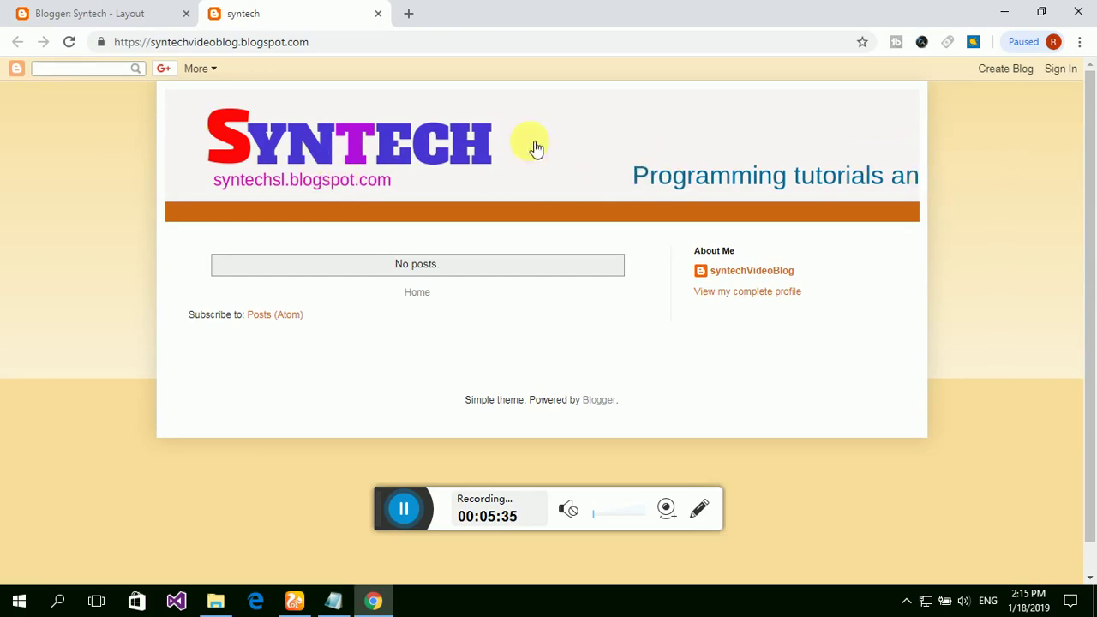
Customise the blog's theme by setting the entire blog width to 1200 px.
{"action": "left_click", "coordinate": [103, 19]}
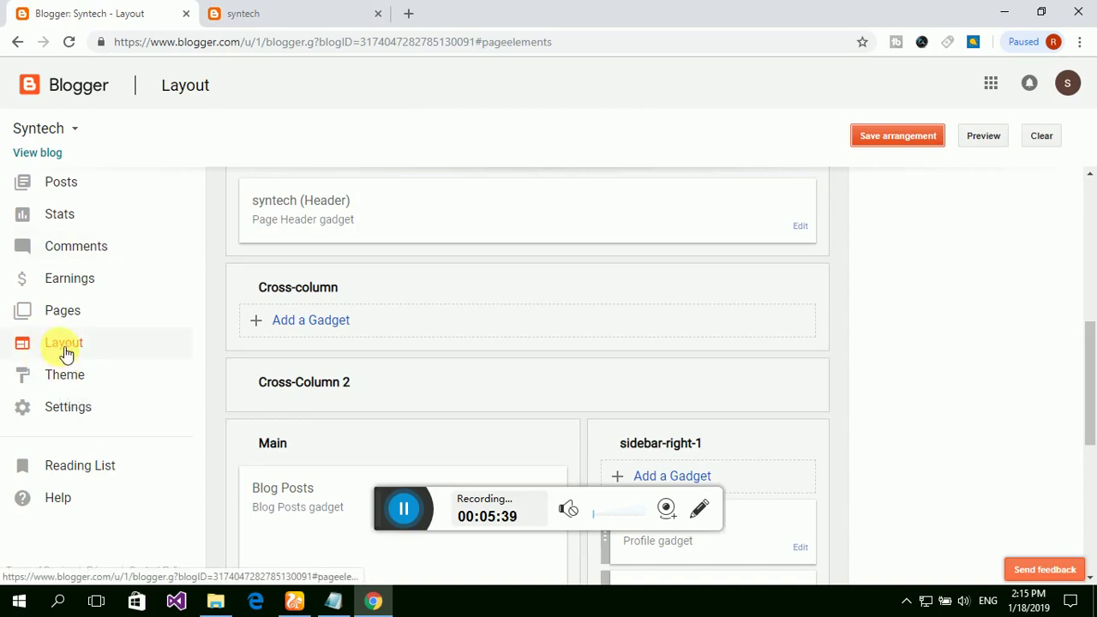
{"action": "left_click", "coordinate": [69, 377]}
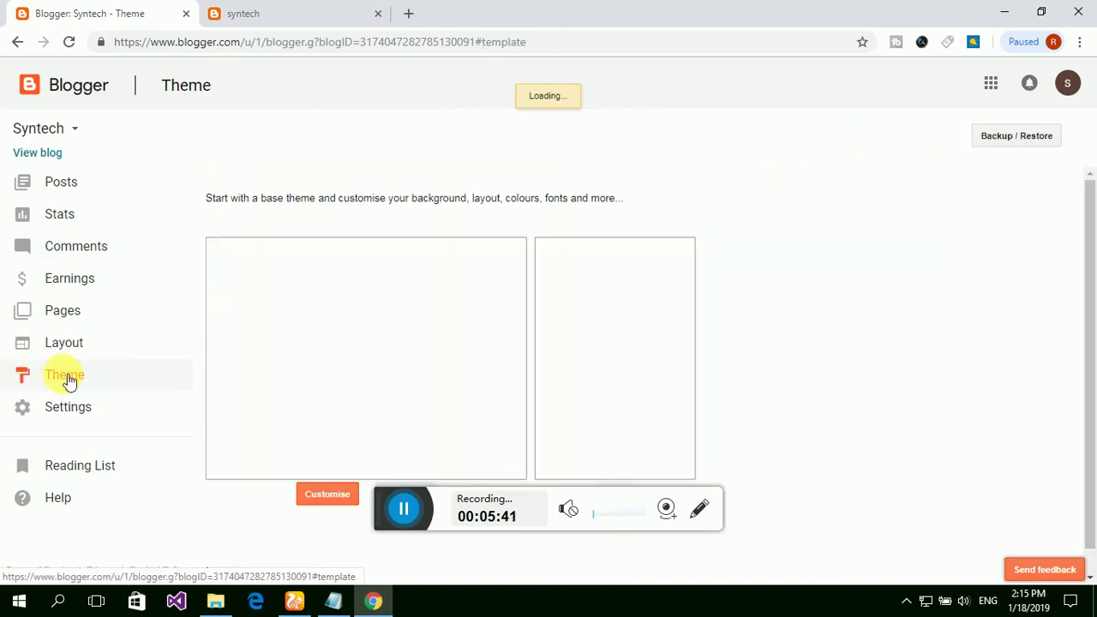
{"action": "scroll", "coordinate": [276, 283], "scroll_direction": "down", "scroll_amount": 1}
{"action": "scroll", "coordinate": [276, 283], "scroll_direction": "down", "scroll_amount": 3}
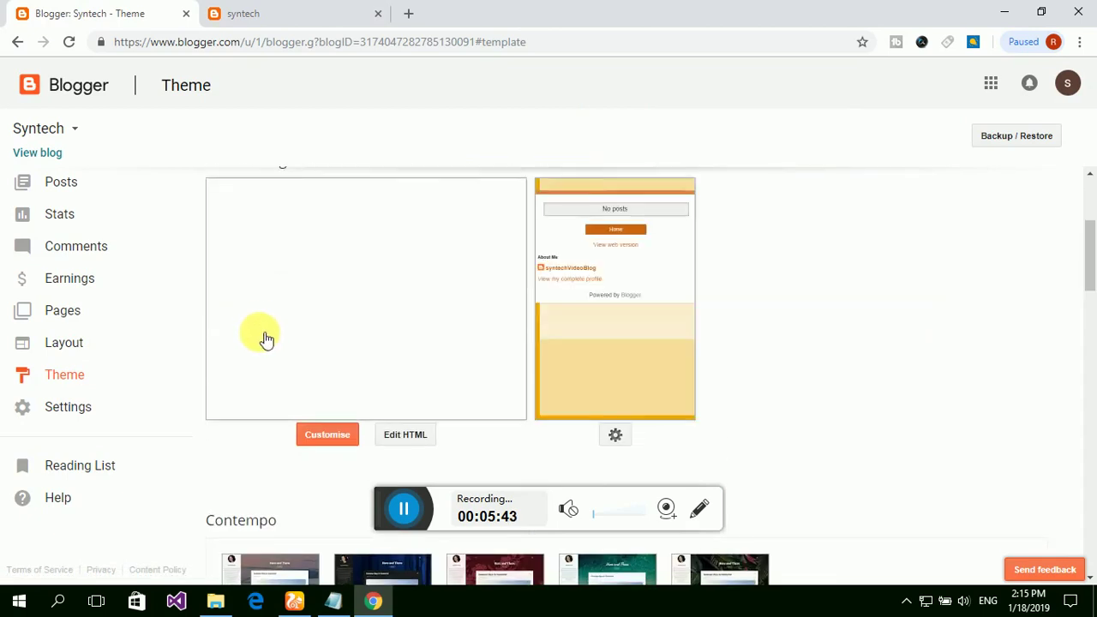
{"action": "left_click", "coordinate": [324, 285]}
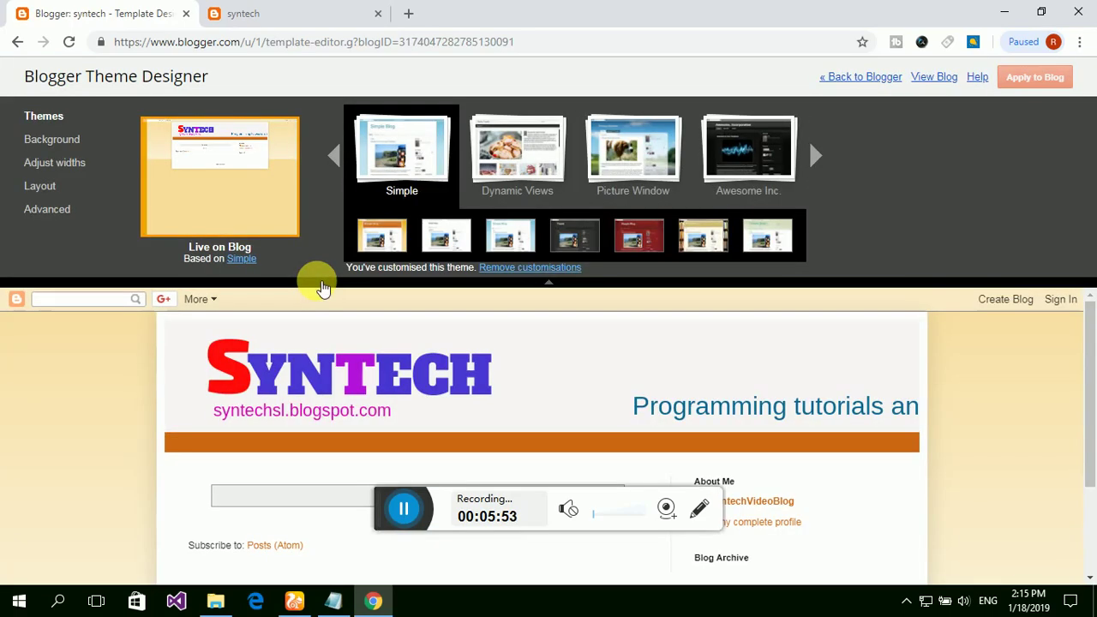
{"action": "left_click", "coordinate": [67, 171]}
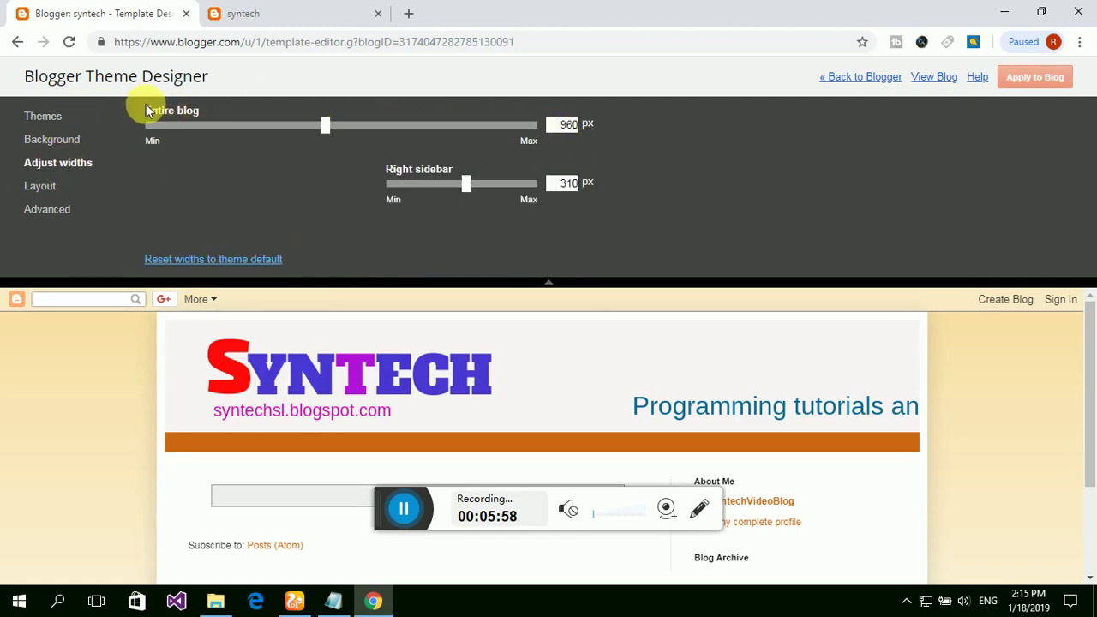
{"action": "left_click_drag", "start_coordinate": [324, 124], "coordinate": [387, 129]}
{"action": "left_click_drag", "start_coordinate": [399, 127], "coordinate": [427, 135]}
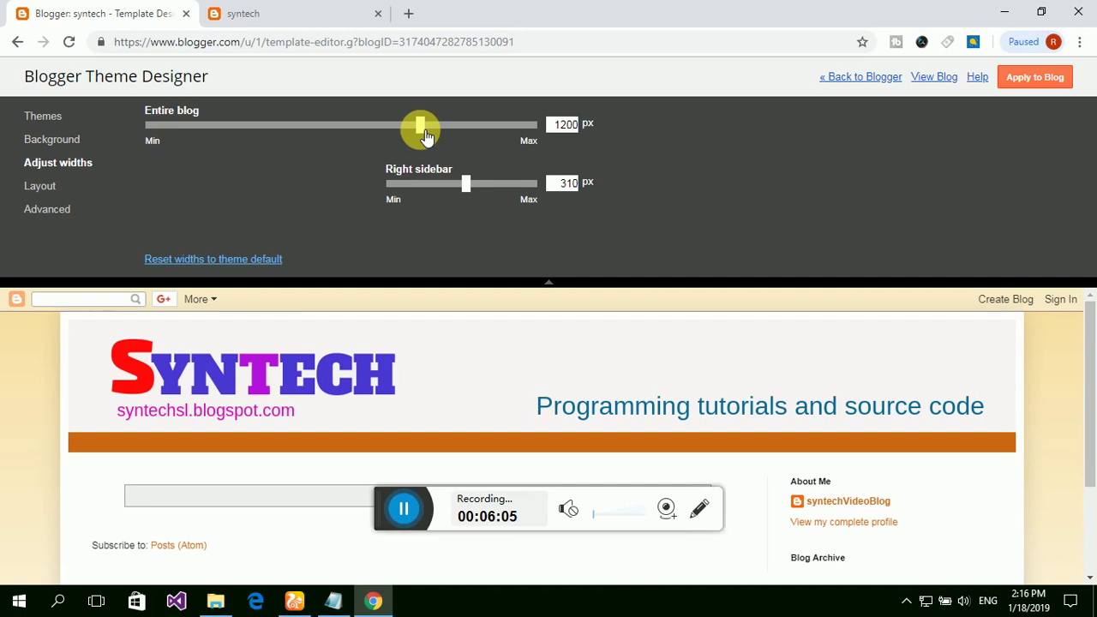
Check the pixel dimensions of the SynTech image in the blog image folder through its file properties.
{"action": "left_click", "coordinate": [215, 601]}
{"action": "right_click", "coordinate": [344, 193]}
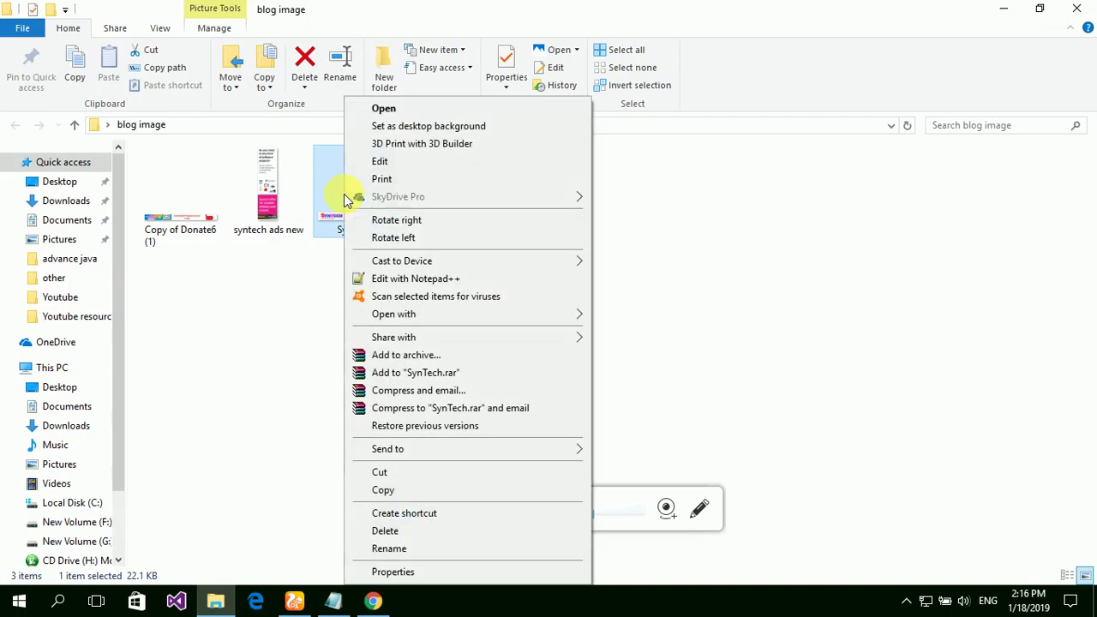
{"action": "left_click", "coordinate": [400, 573]}
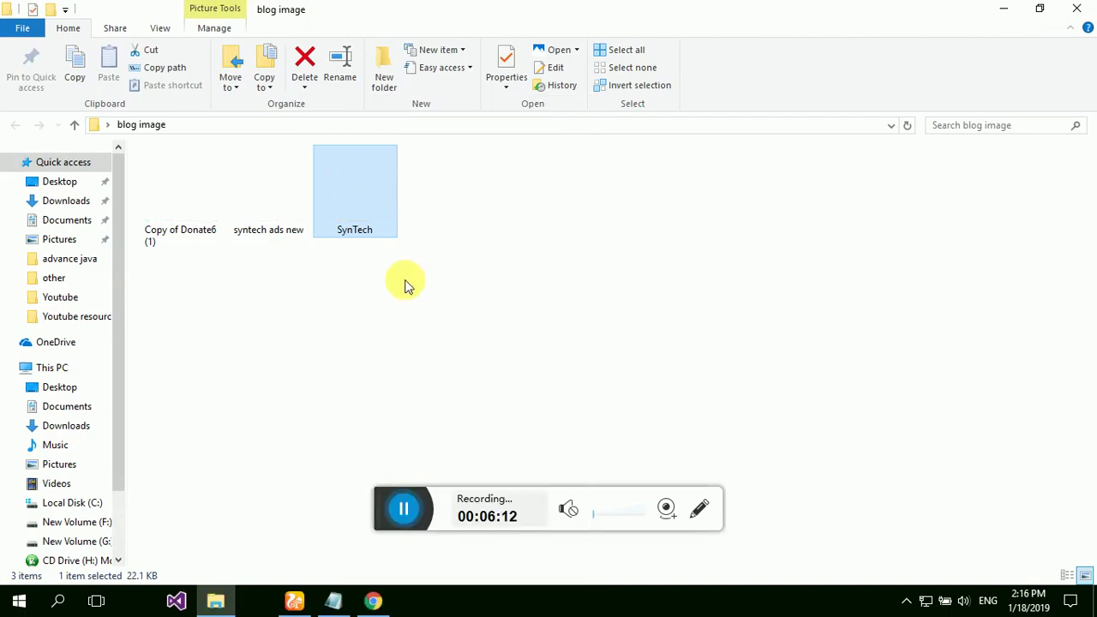
{"action": "left_click_drag", "start_coordinate": [491, 175], "coordinate": [522, 77]}
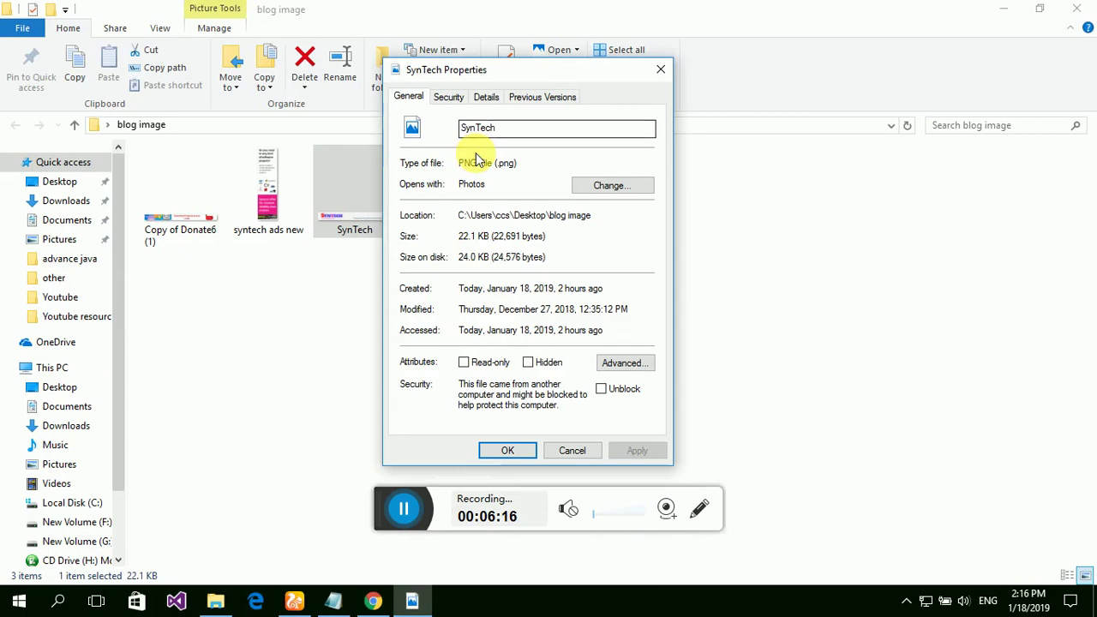
{"action": "left_click", "coordinate": [457, 100]}
{"action": "left_click", "coordinate": [484, 104]}
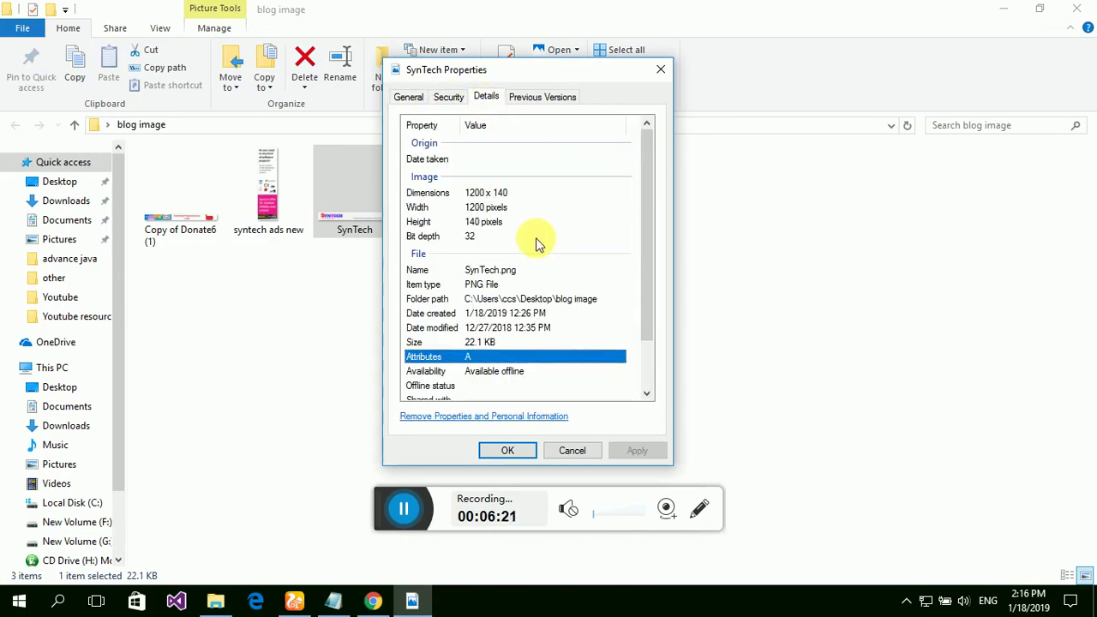
{"action": "left_click", "coordinate": [469, 198]}
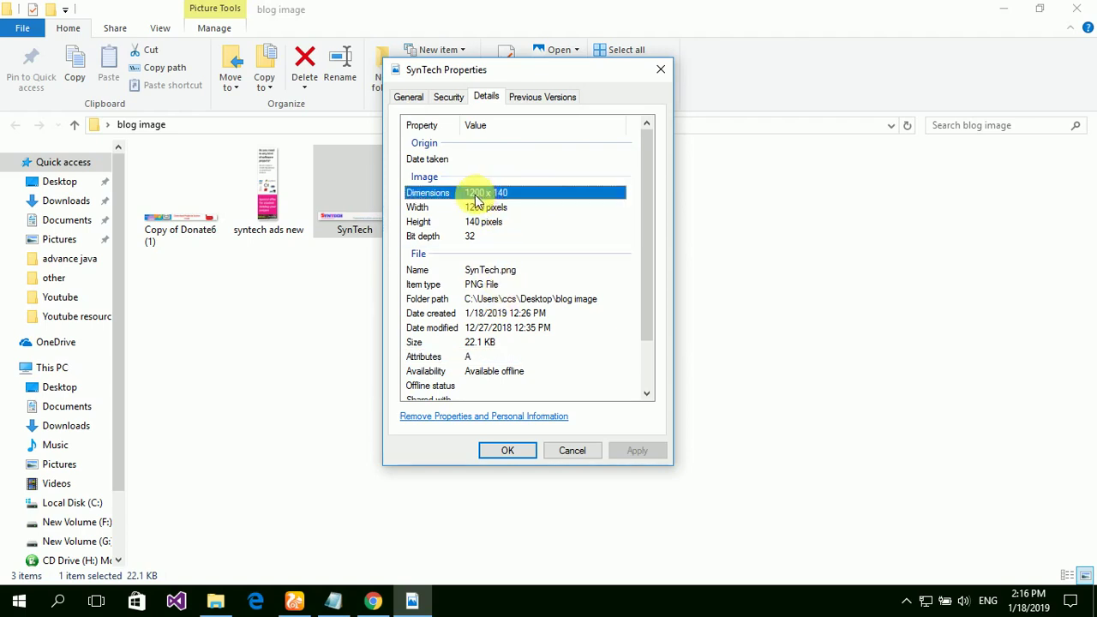
{"action": "left_click", "coordinate": [657, 72]}
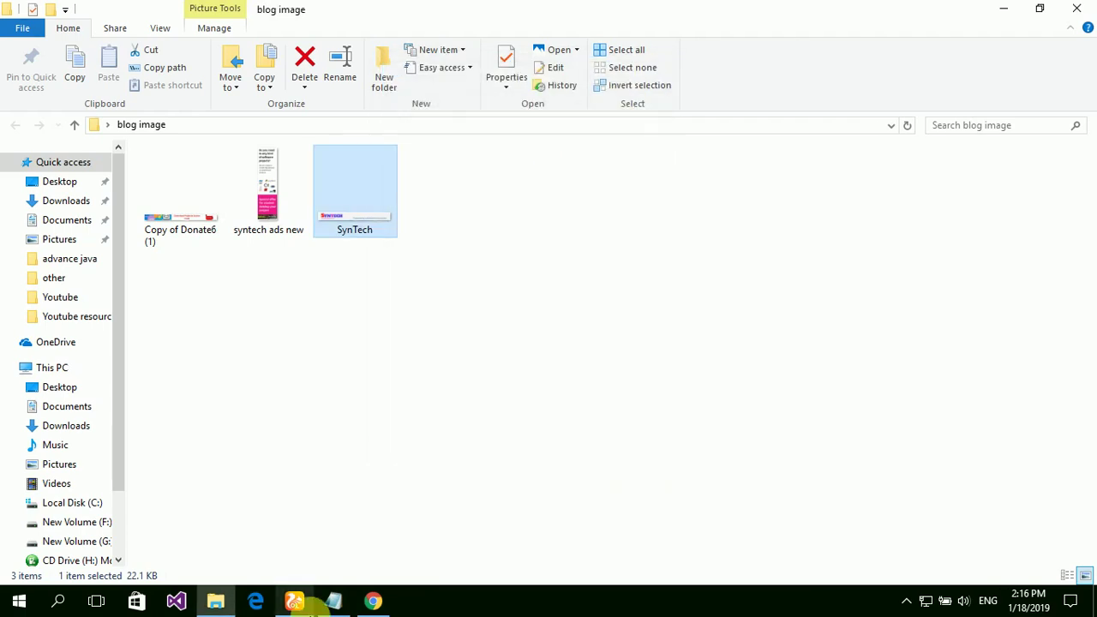
{"action": "left_click", "coordinate": [294, 602]}
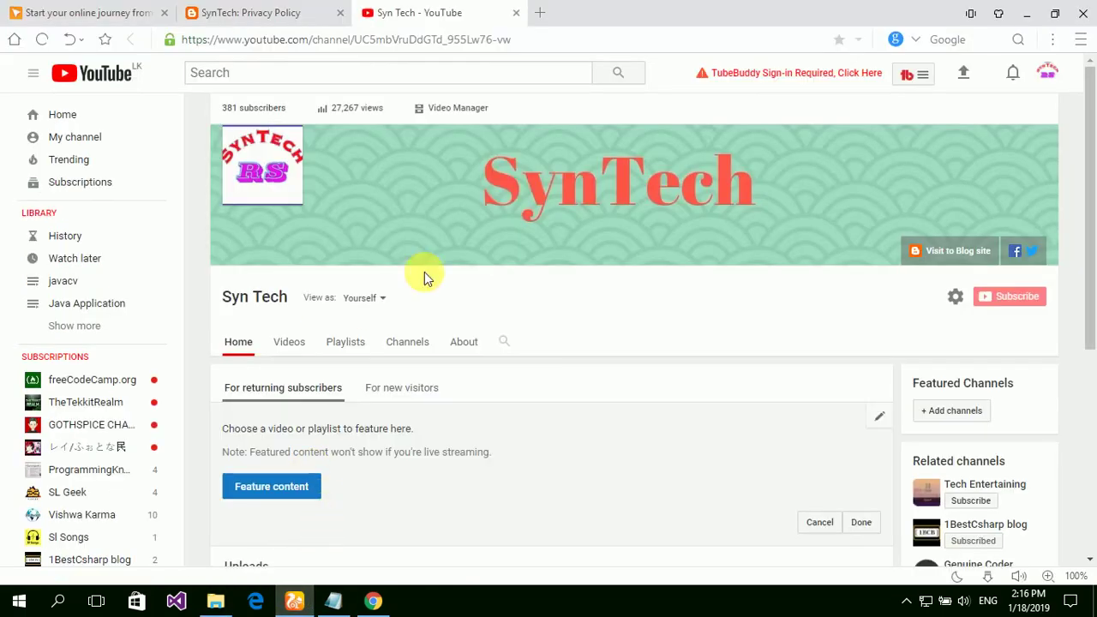
{"action": "left_click", "coordinate": [1028, 17]}
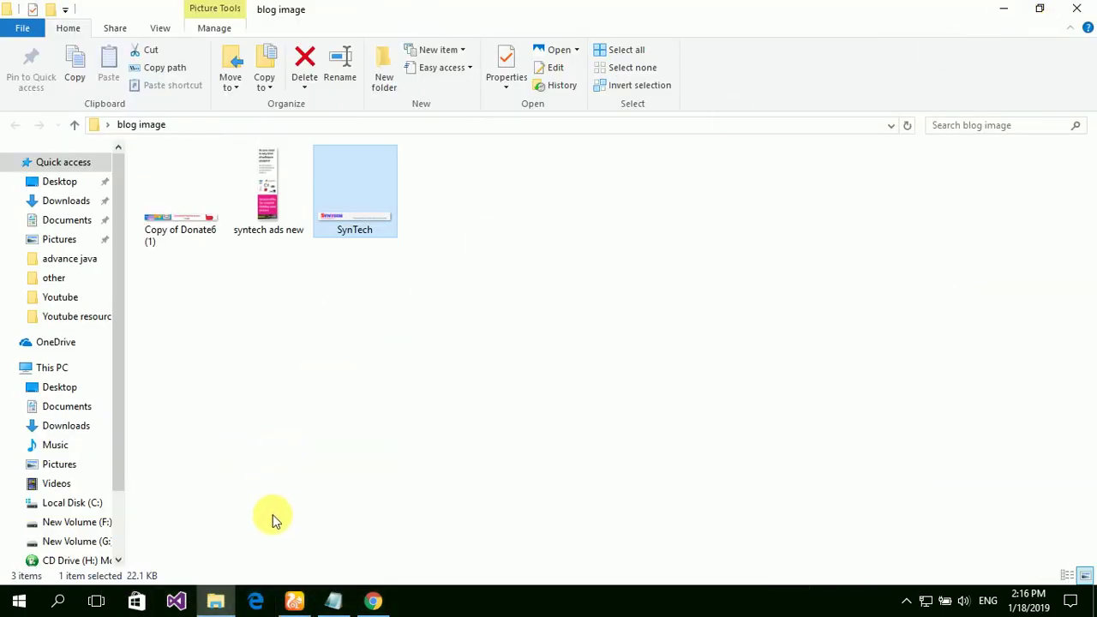
Return to the theme designer in Chrome, set the right sidebar width to 340 px, apply it, and reload the live blog.
{"action": "left_click", "coordinate": [373, 601]}
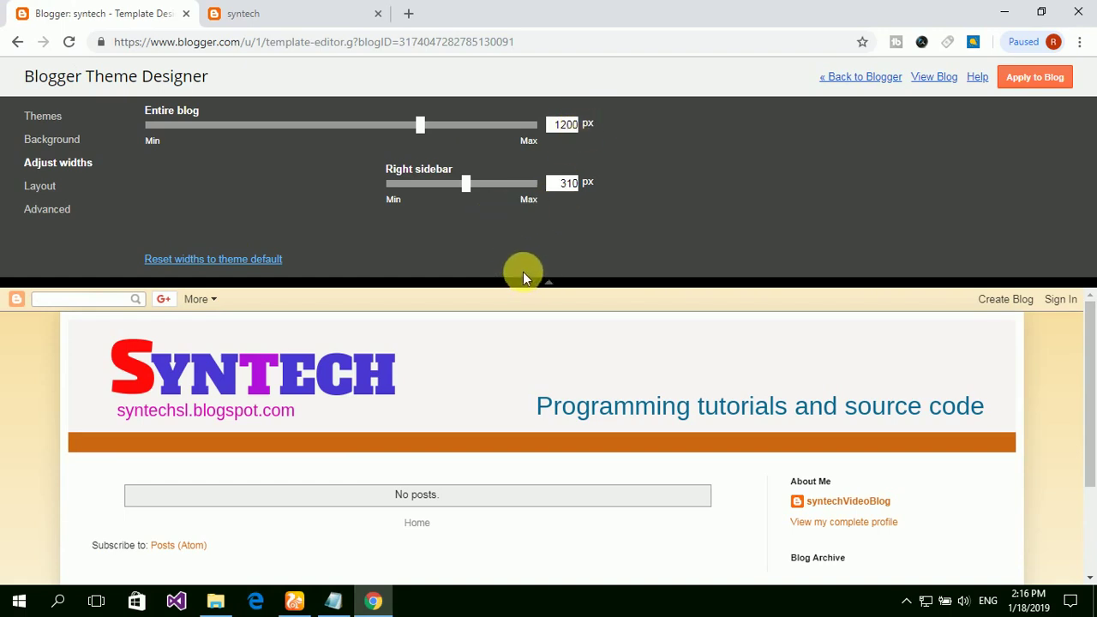
{"action": "left_click_drag", "start_coordinate": [463, 187], "coordinate": [483, 195]}
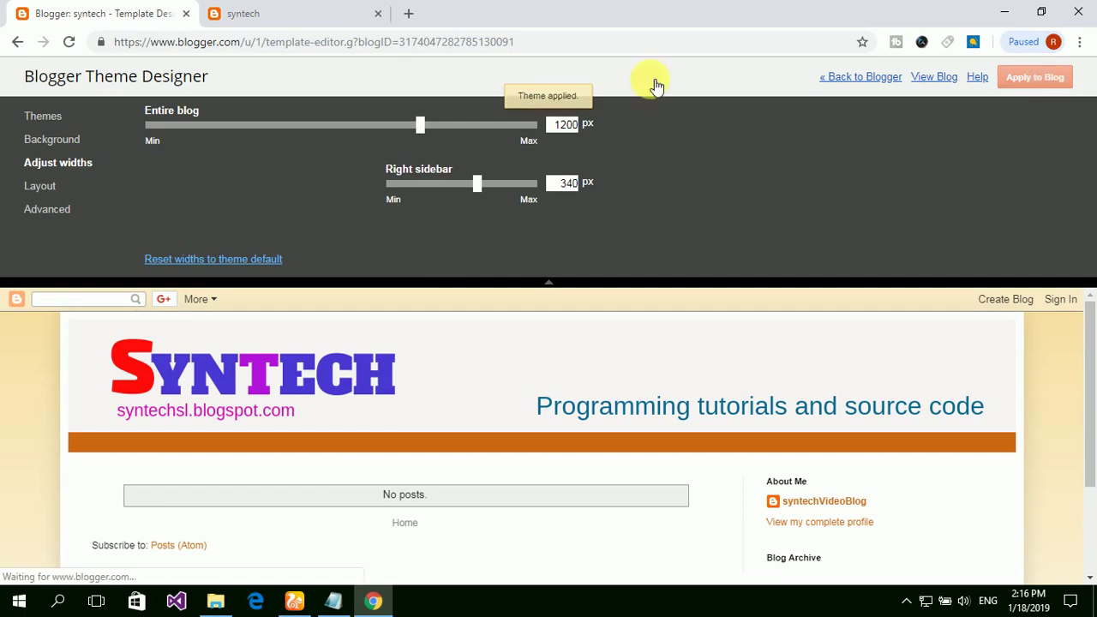
{"action": "left_click", "coordinate": [304, 18]}
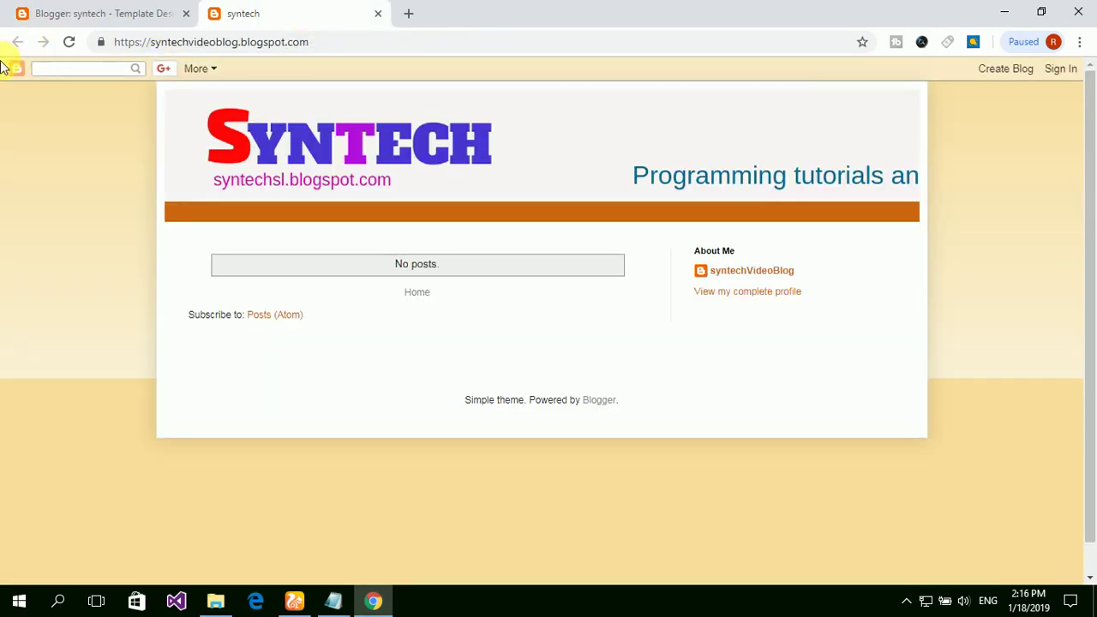
{"action": "left_click", "coordinate": [70, 43]}
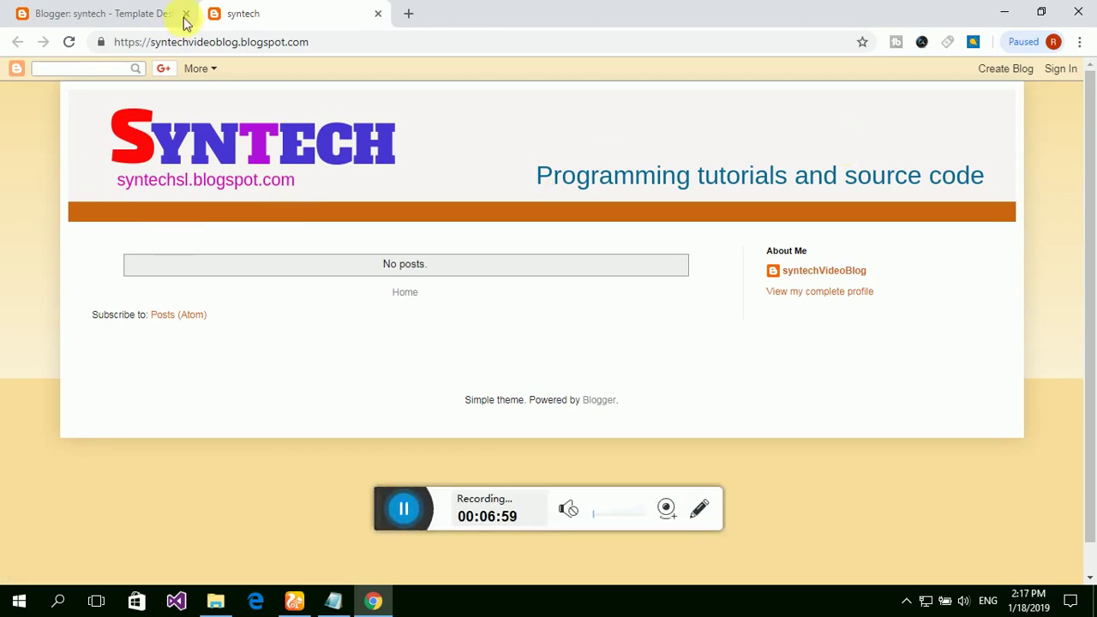
Switch to UC Browser and examine the menu, banner and sidebar gadgets on the existing SynTech blog's Privacy Policy page.
{"action": "left_click", "coordinate": [294, 600]}
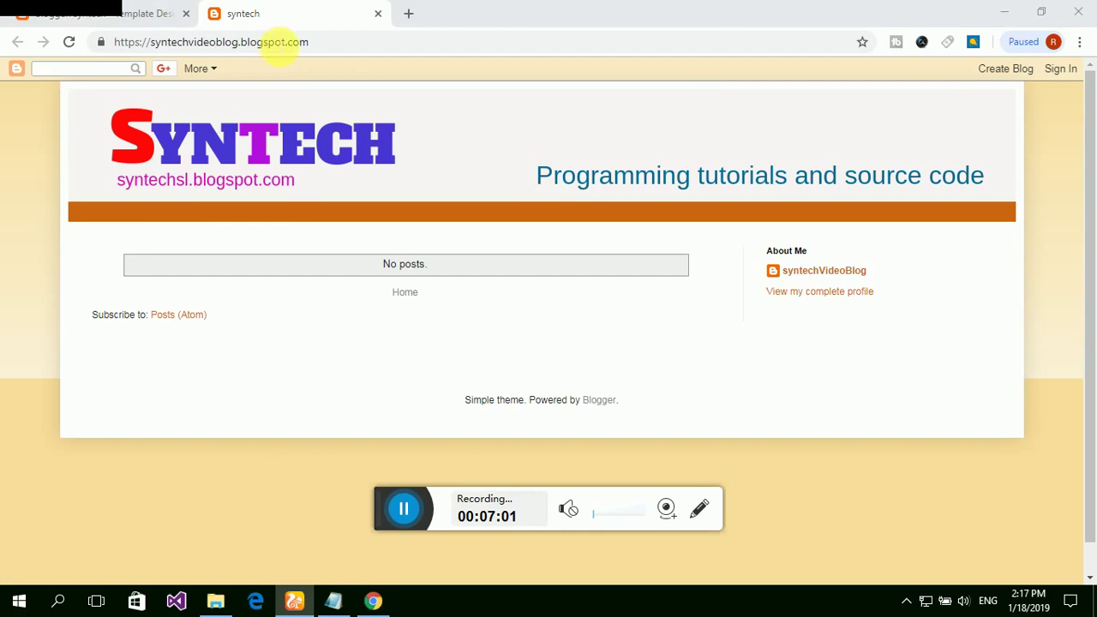
{"action": "left_click", "coordinate": [264, 17]}
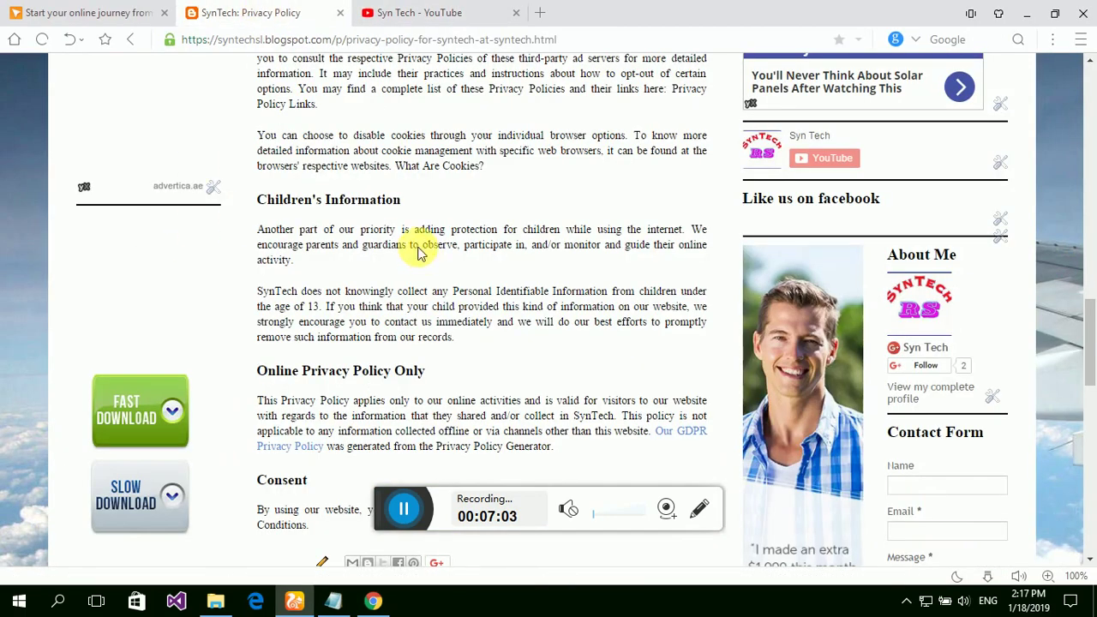
{"action": "scroll", "coordinate": [417, 245], "scroll_direction": "up", "scroll_amount": 15}
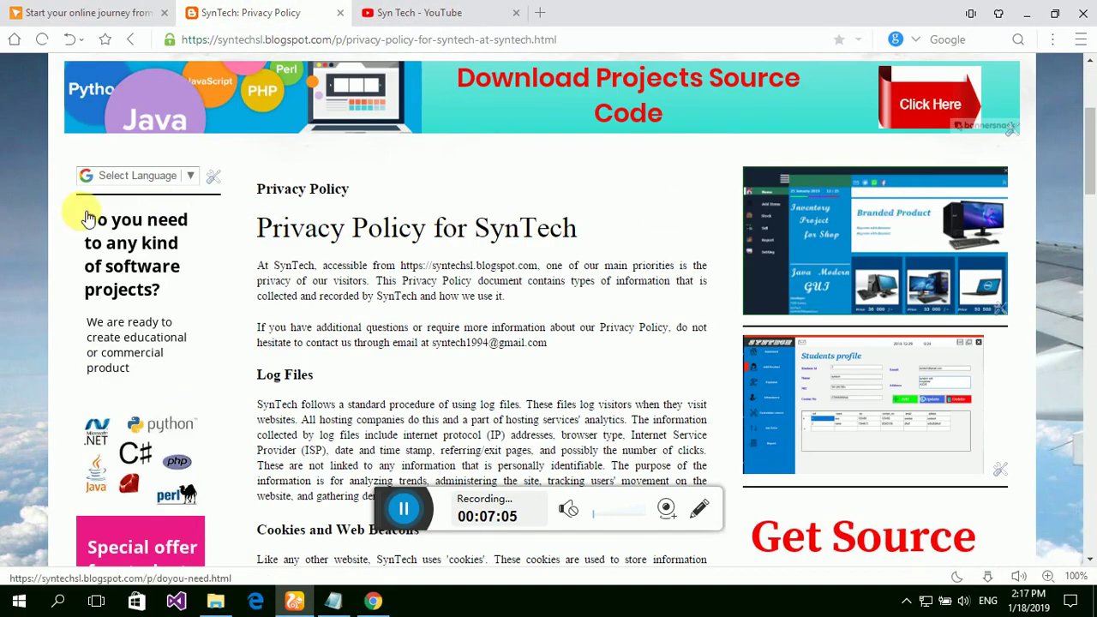
{"action": "scroll", "coordinate": [870, 286], "scroll_direction": "down", "scroll_amount": 1}
{"action": "scroll", "coordinate": [870, 286], "scroll_direction": "down", "scroll_amount": 12}
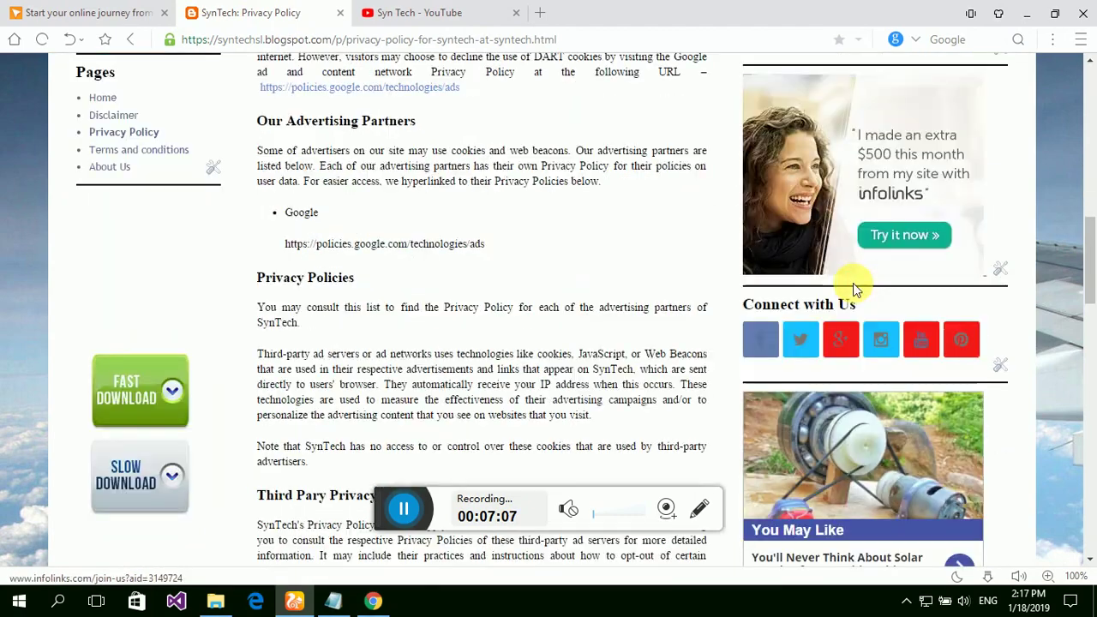
{"action": "scroll", "coordinate": [908, 210], "scroll_direction": "up", "scroll_amount": 15}
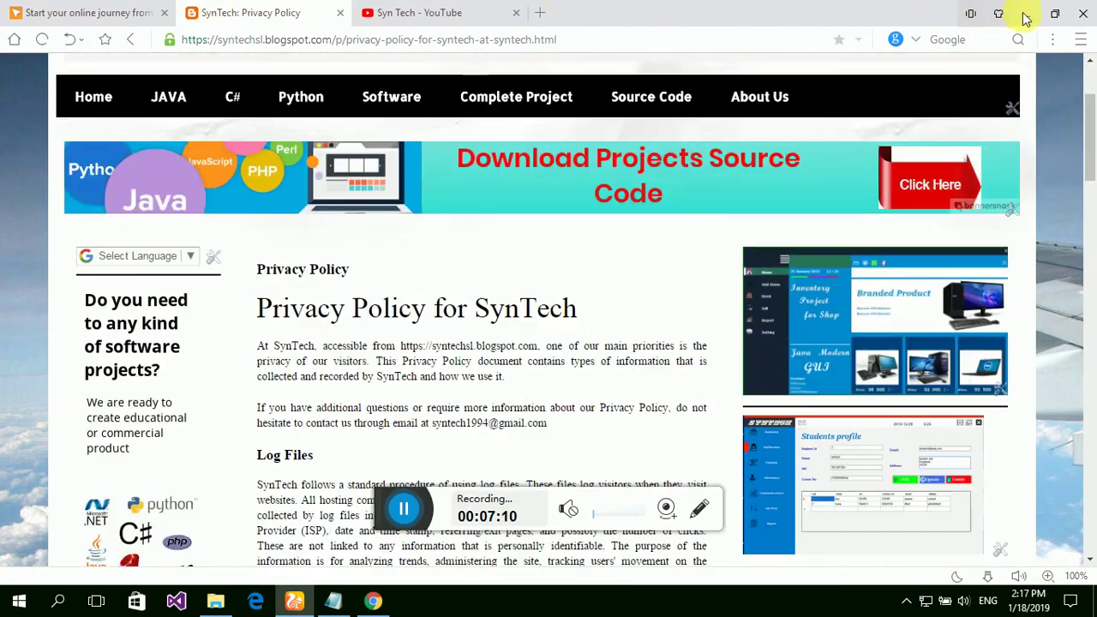
Return to the theme designer in Chrome, apply the body layout with a left sidebar and split right sidebar, and reload the live blog.
{"action": "left_click", "coordinate": [1026, 15]}
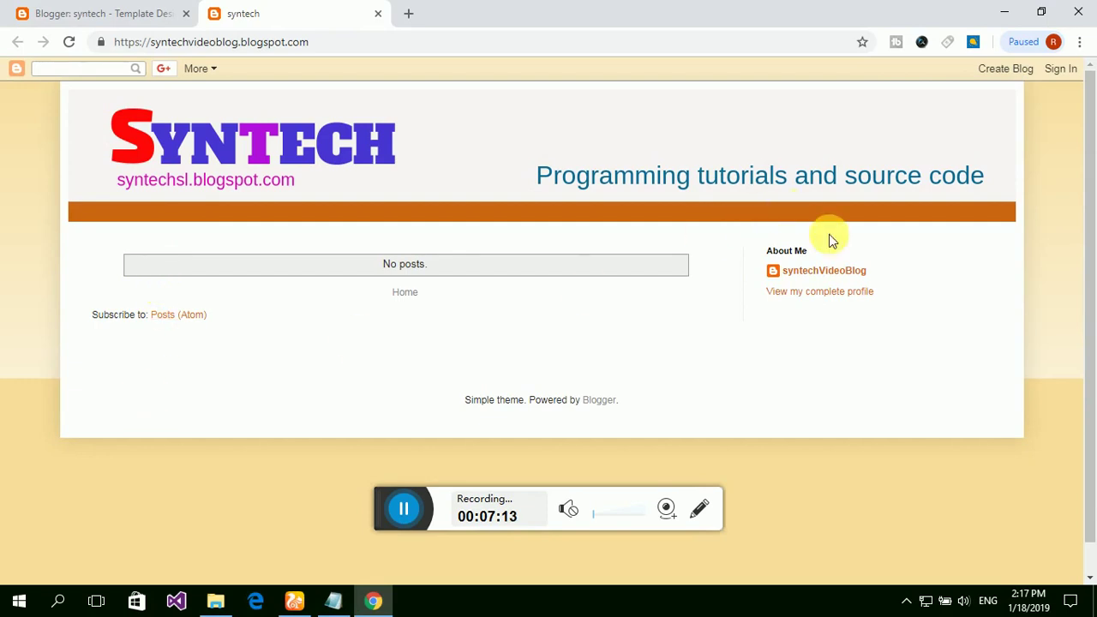
{"action": "left_click", "coordinate": [115, 12]}
{"action": "left_click", "coordinate": [43, 186]}
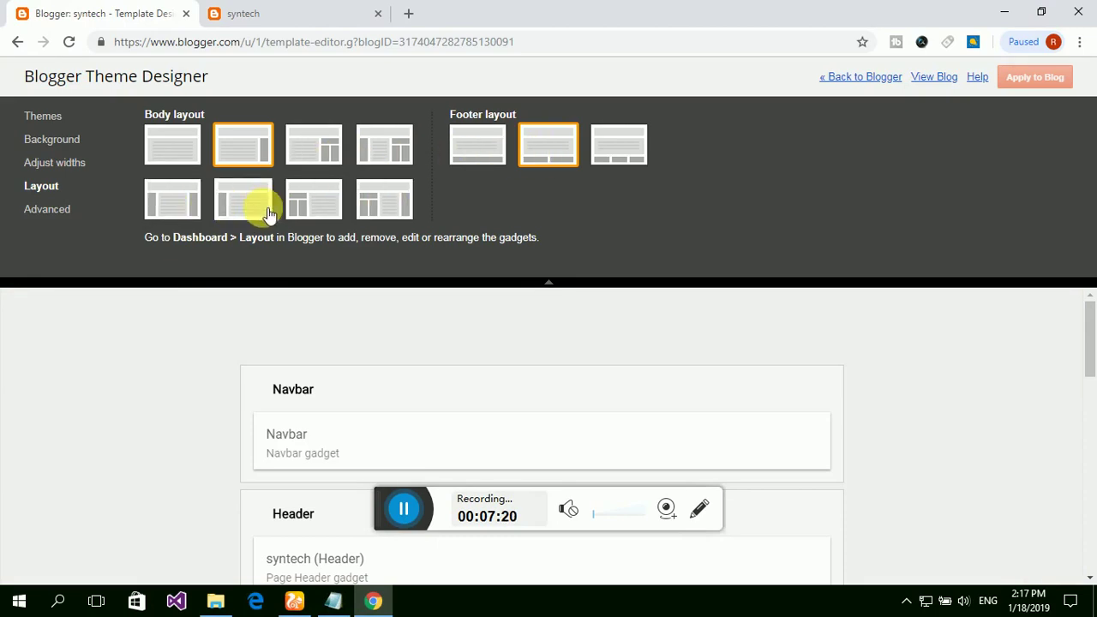
{"action": "left_click", "coordinate": [401, 152]}
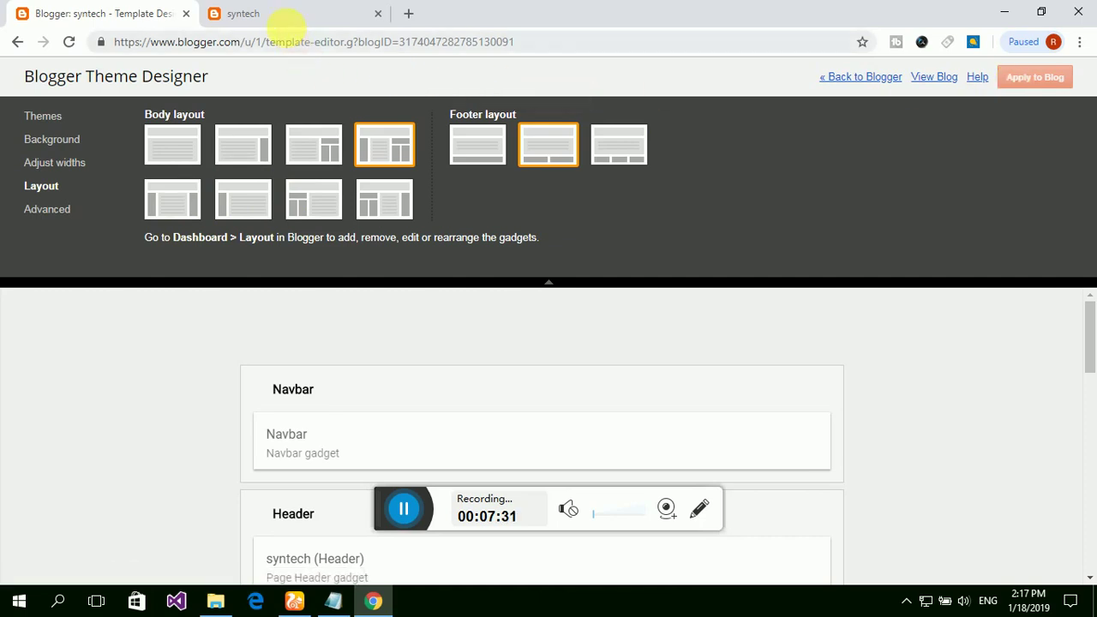
{"action": "left_click", "coordinate": [288, 22]}
{"action": "left_click", "coordinate": [70, 45]}
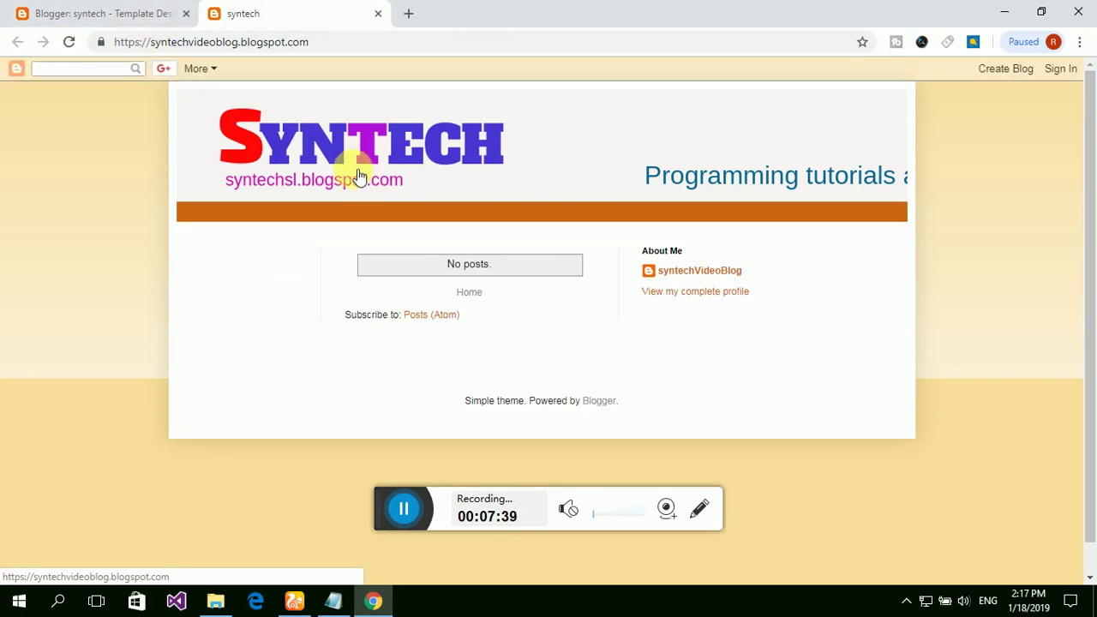
Set the entire blog width to 1200 px in the theme designer, apply it, and reload the live blog.
{"action": "left_click", "coordinate": [89, 14]}
{"action": "left_click", "coordinate": [61, 163]}
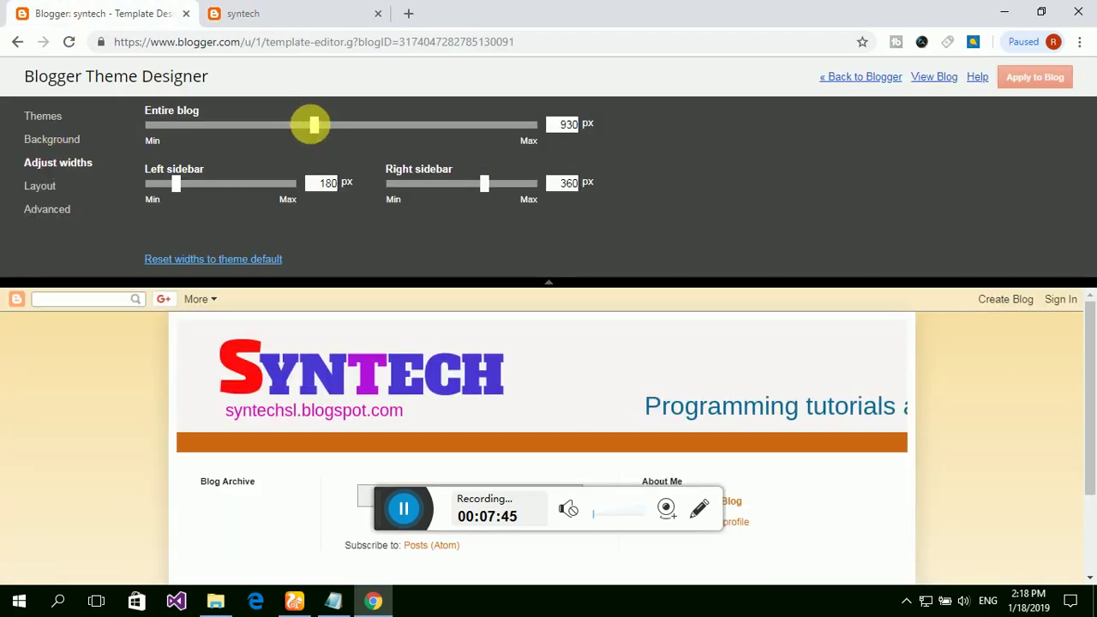
{"action": "left_click_drag", "start_coordinate": [344, 127], "coordinate": [419, 126]}
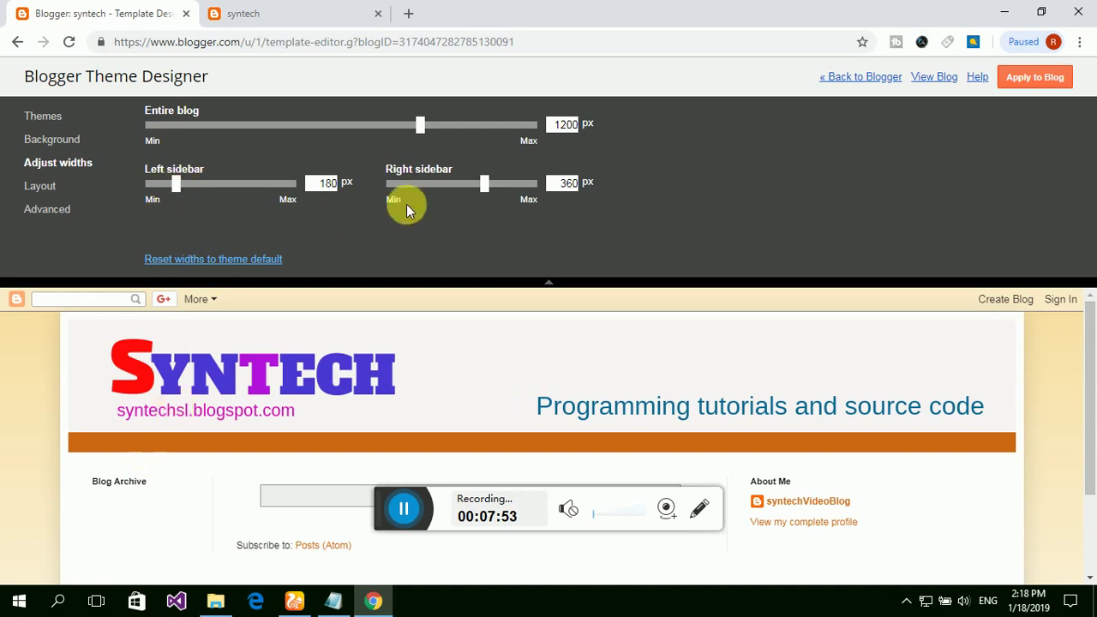
{"action": "scroll", "coordinate": [549, 354], "scroll_direction": "down", "scroll_amount": 2}
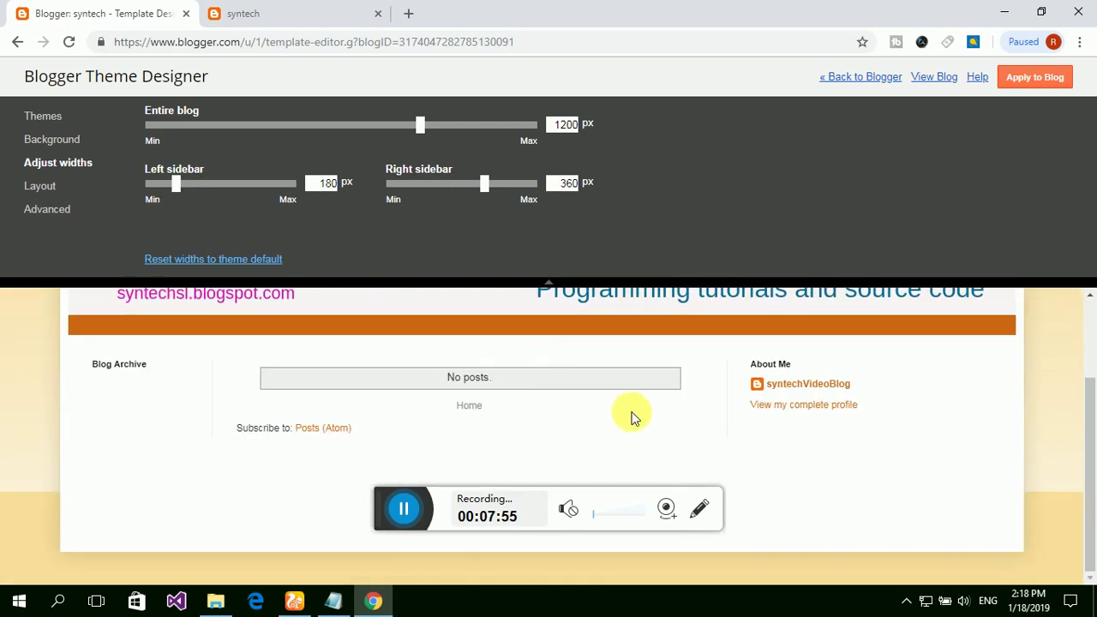
{"action": "scroll", "coordinate": [588, 391], "scroll_direction": "up", "scroll_amount": 2}
{"action": "scroll", "coordinate": [587, 391], "scroll_direction": "down", "scroll_amount": 2}
{"action": "scroll", "coordinate": [589, 396], "scroll_direction": "up", "scroll_amount": 1}
{"action": "scroll", "coordinate": [587, 394], "scroll_direction": "up", "scroll_amount": 1}
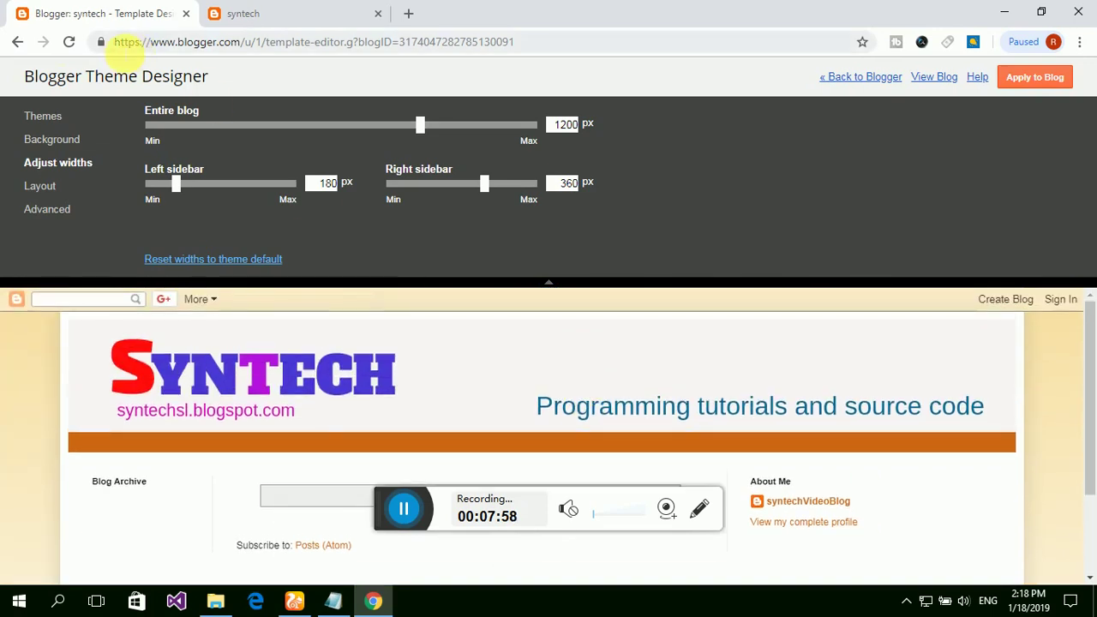
{"action": "left_click", "coordinate": [1051, 81]}
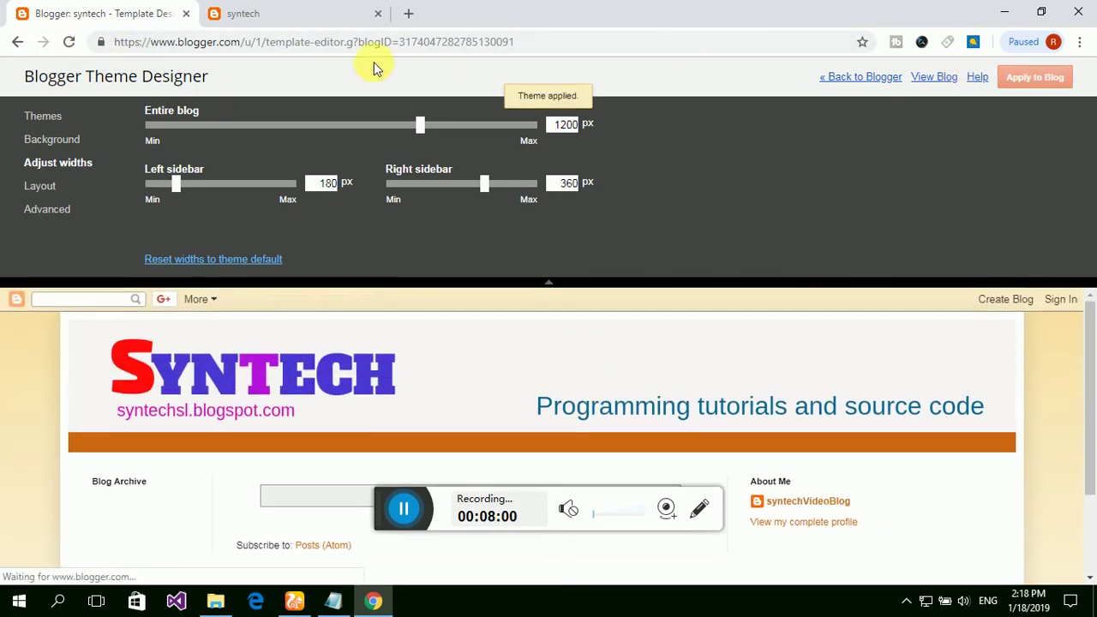
{"action": "left_click", "coordinate": [286, 9]}
{"action": "left_click", "coordinate": [71, 42]}
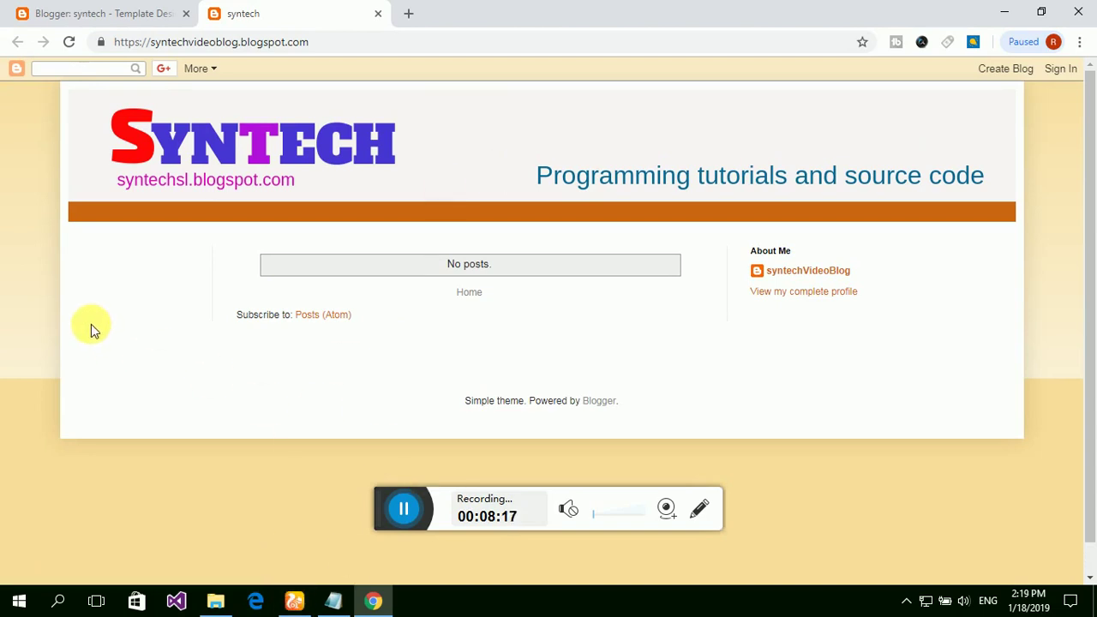
Locate the syntech ads new image in the blog image folder and return to Chrome.
{"action": "left_click", "coordinate": [1007, 12]}
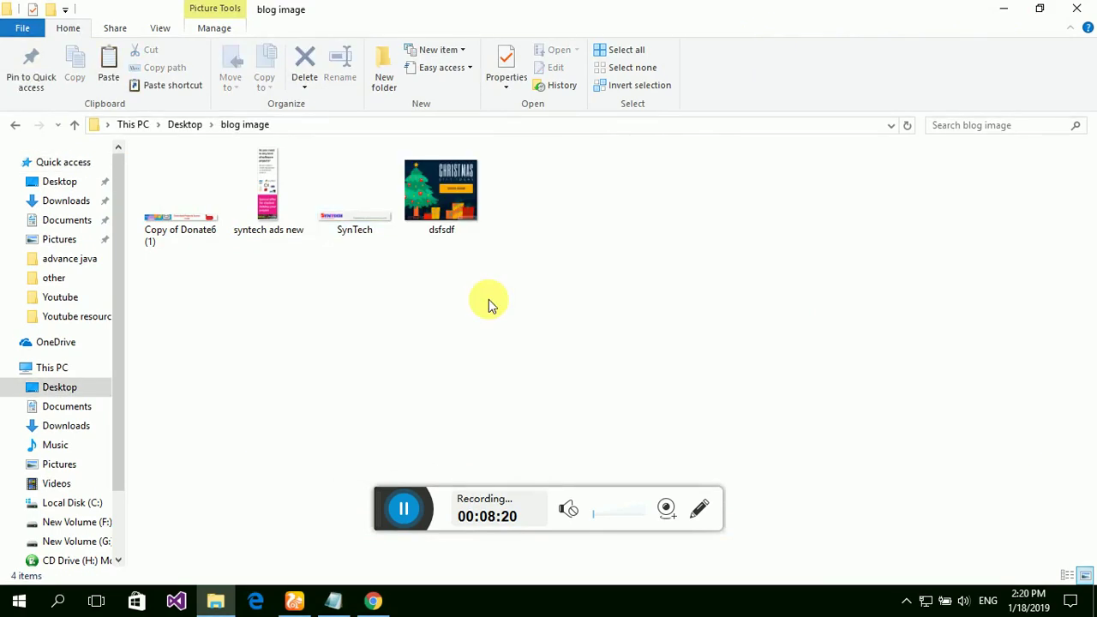
{"action": "left_click", "coordinate": [266, 210]}
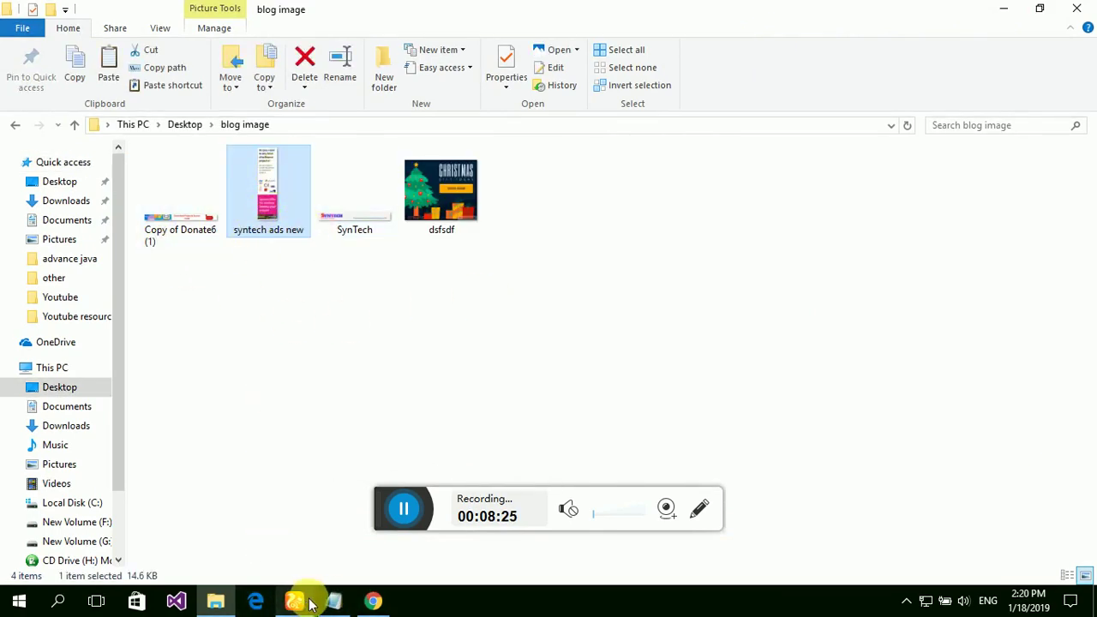
{"action": "left_click", "coordinate": [371, 604]}
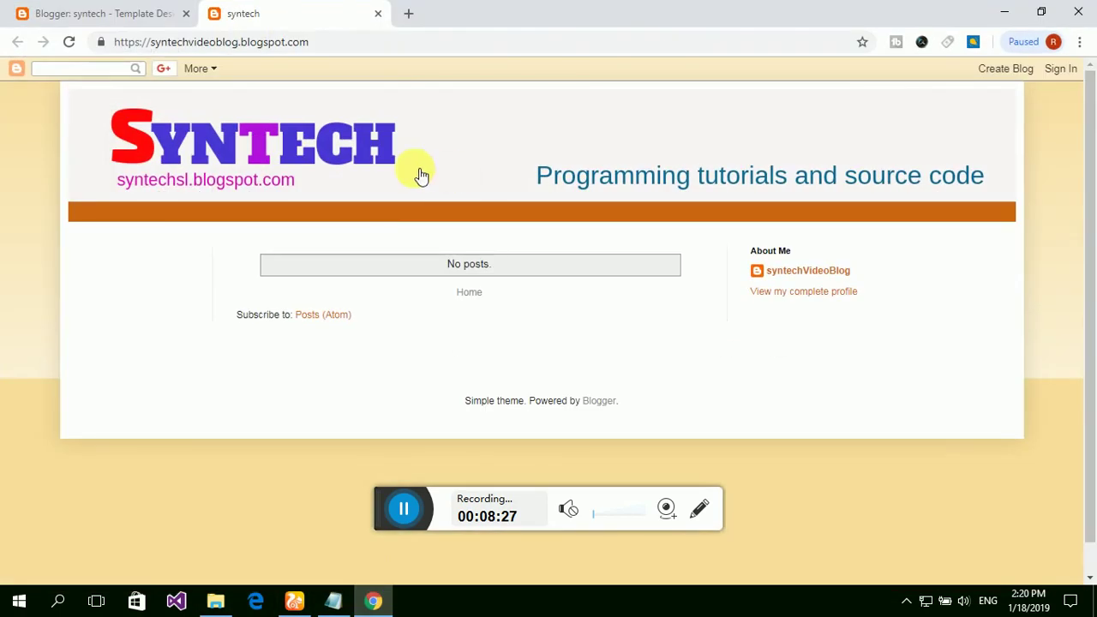
Leave the theme designer for the blog's Layout page and add an Image gadget to the sidebar-left-1 section.
{"action": "left_click", "coordinate": [121, 14]}
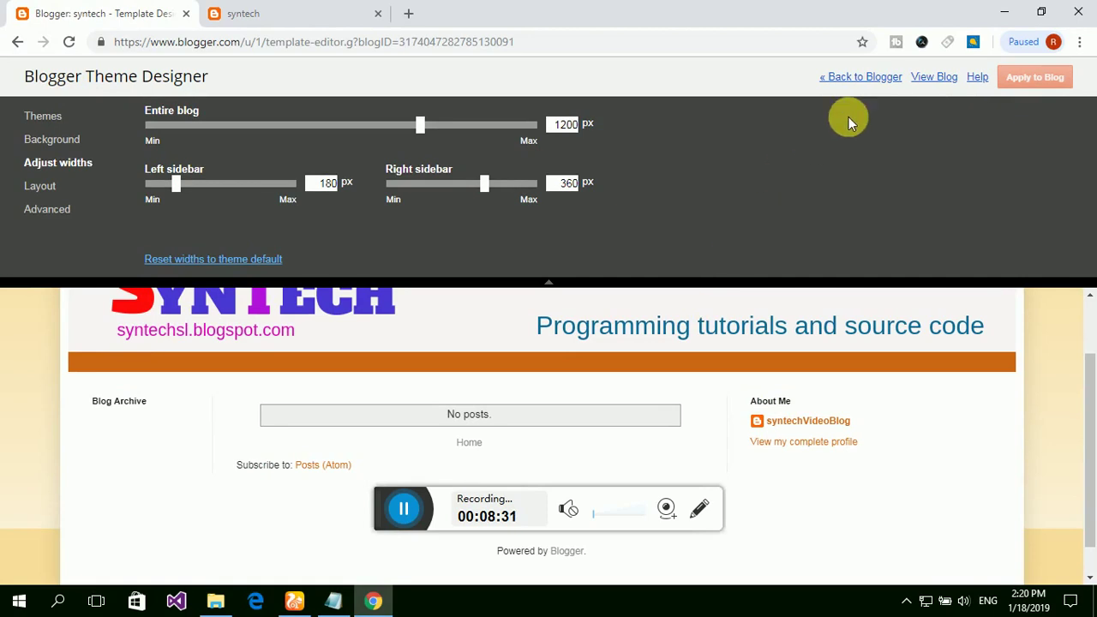
{"action": "left_click", "coordinate": [862, 76]}
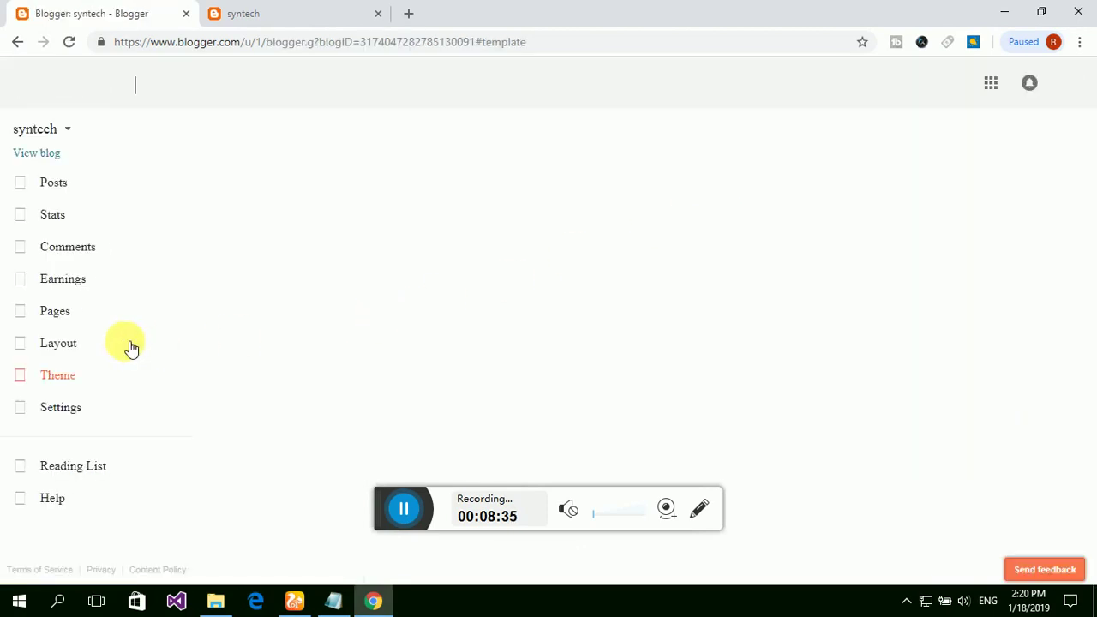
{"action": "left_click", "coordinate": [69, 345]}
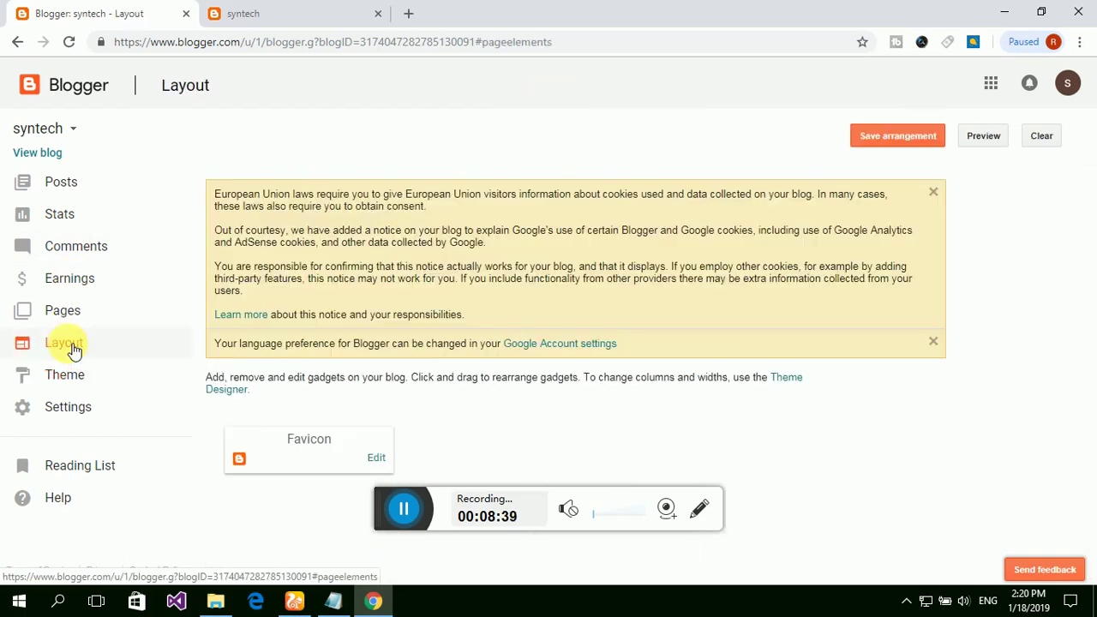
{"action": "scroll", "coordinate": [272, 294], "scroll_direction": "down", "scroll_amount": 5}
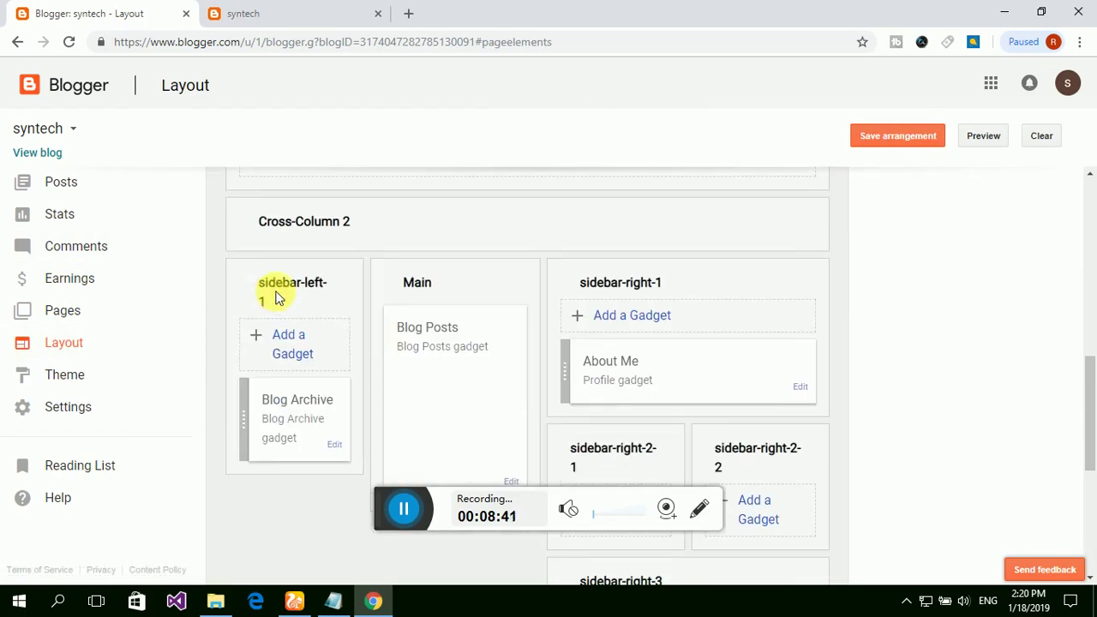
{"action": "left_click", "coordinate": [292, 343]}
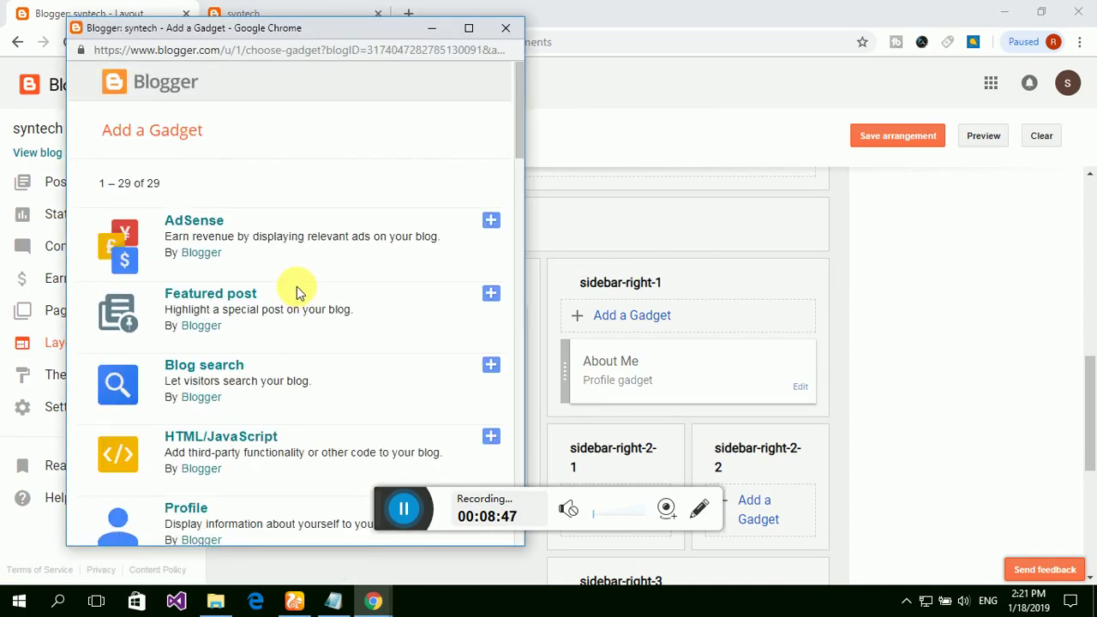
{"action": "scroll", "coordinate": [228, 313], "scroll_direction": "down", "scroll_amount": 4}
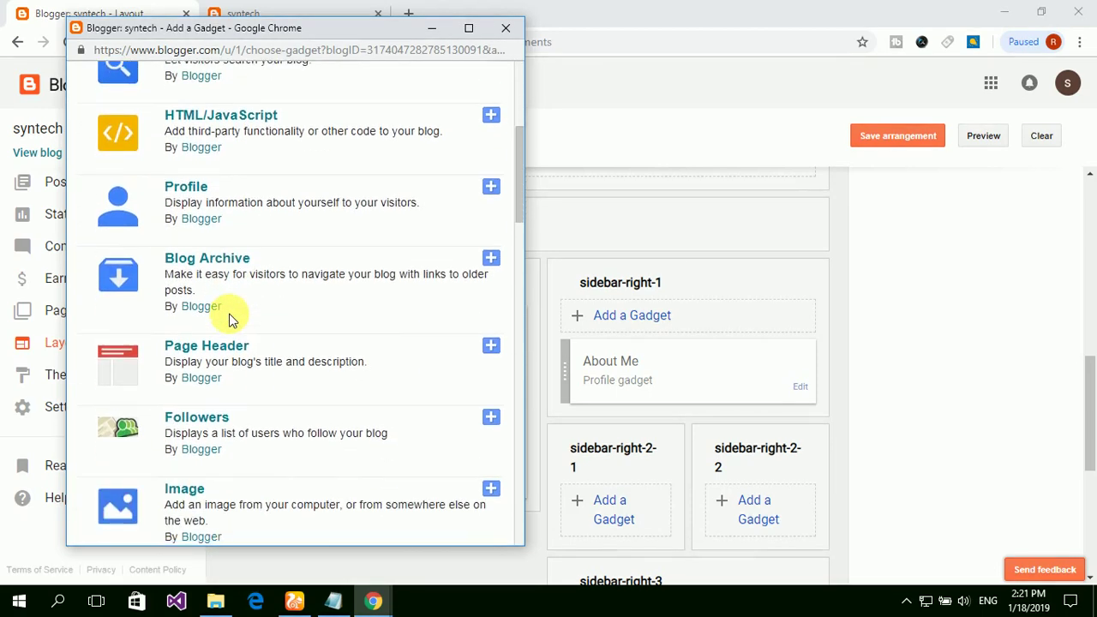
{"action": "scroll", "coordinate": [228, 317], "scroll_direction": "down", "scroll_amount": 3}
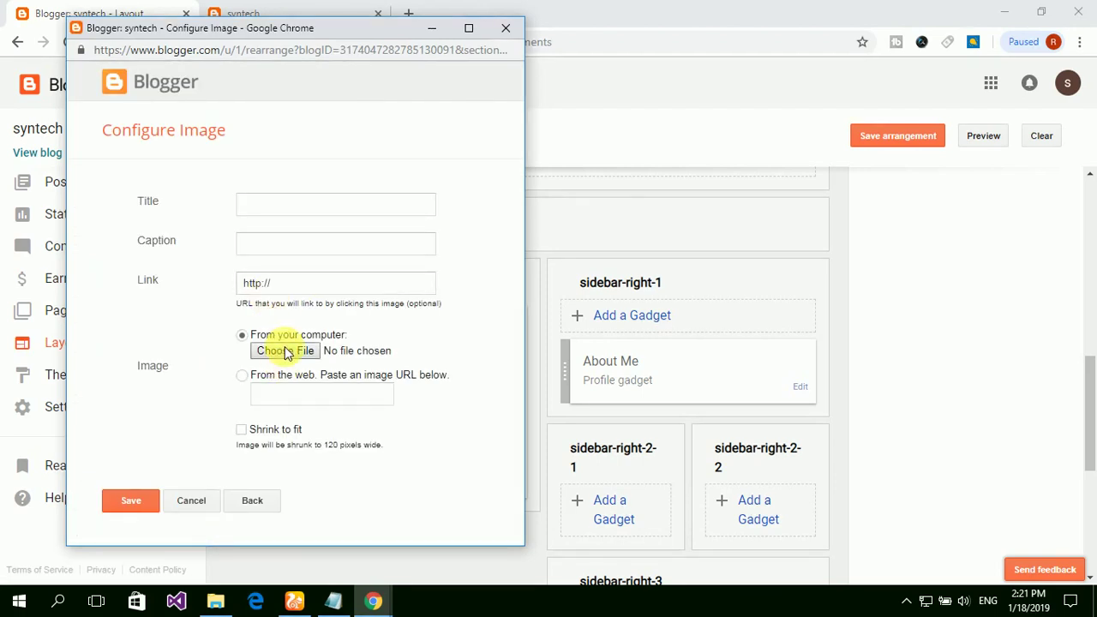
Upload the syntech ads new file from the blog image folder as the left sidebar gadget's image and save the gadget.
{"action": "left_click", "coordinate": [279, 351]}
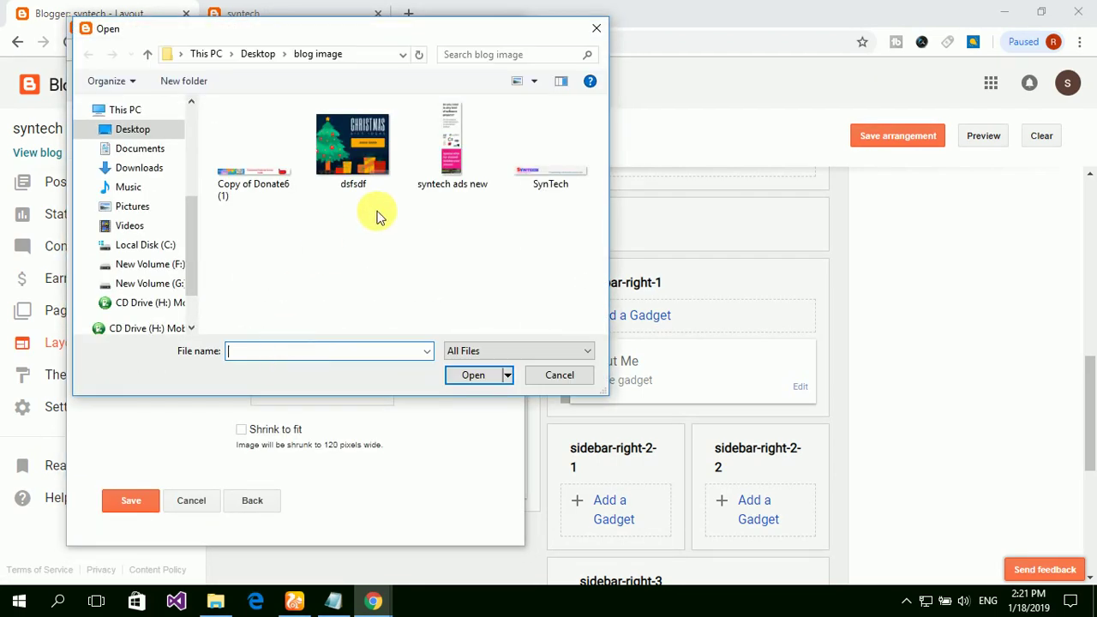
{"action": "left_click", "coordinate": [455, 146]}
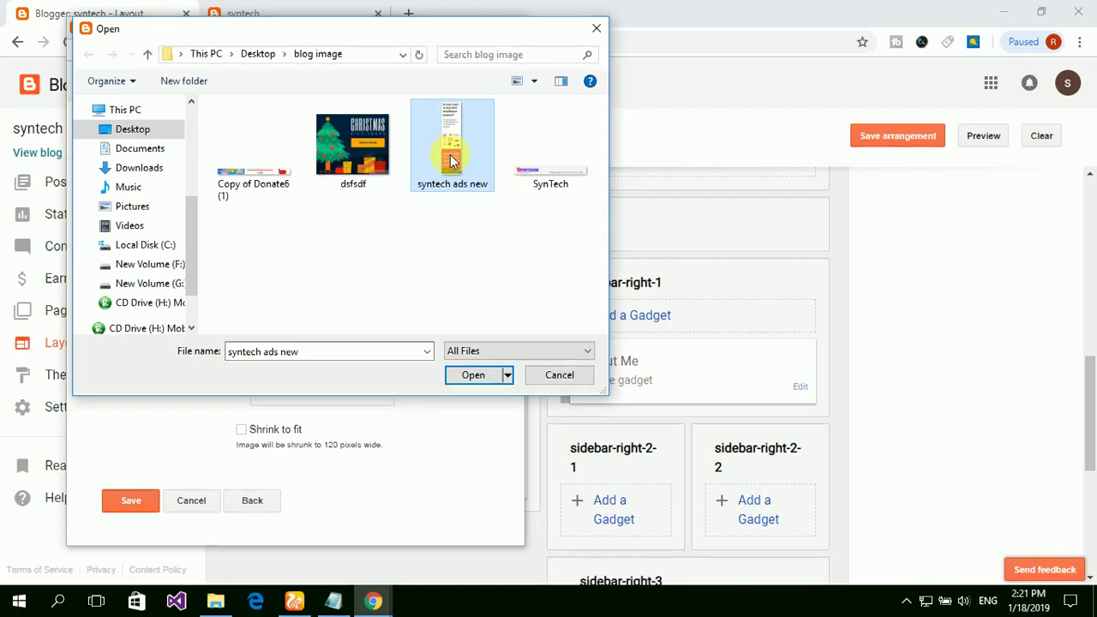
{"action": "left_click", "coordinate": [474, 377]}
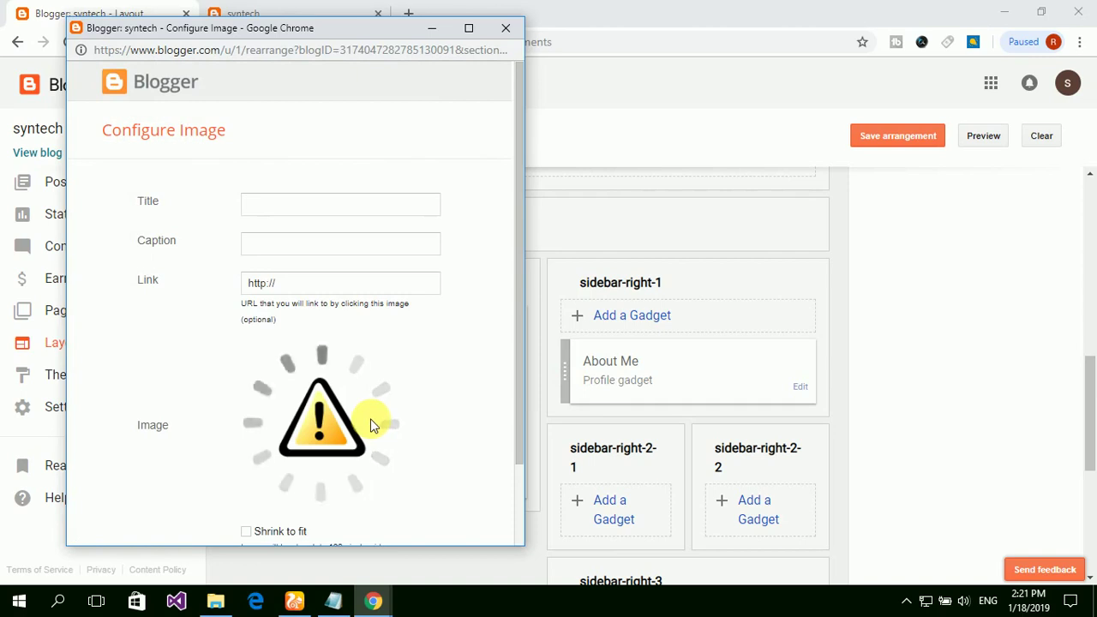
{"action": "scroll", "coordinate": [198, 454], "scroll_direction": "down", "scroll_amount": 3}
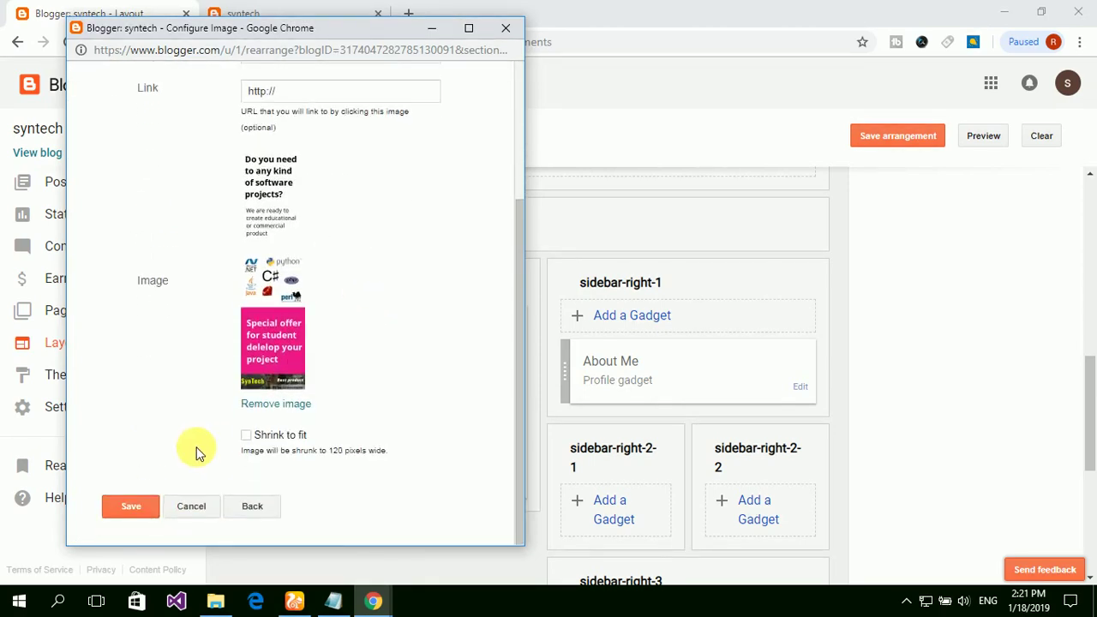
{"action": "left_click", "coordinate": [133, 505]}
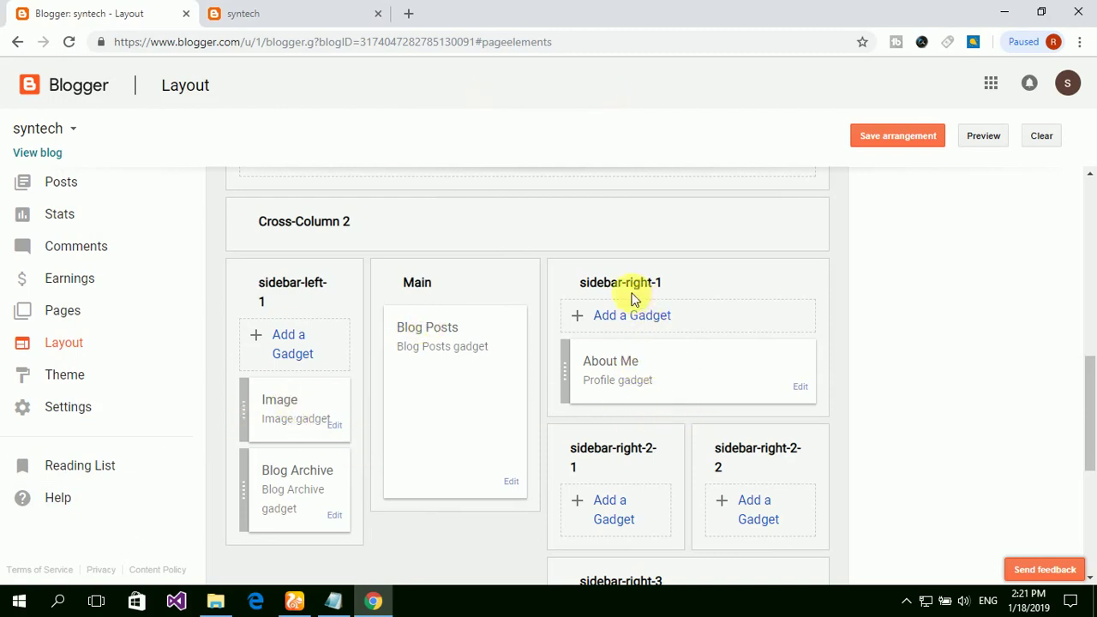
Check the column arrangement on the live blog and add an Image gadget to the sidebar-right-1 section of the layout.
{"action": "left_click", "coordinate": [323, 11]}
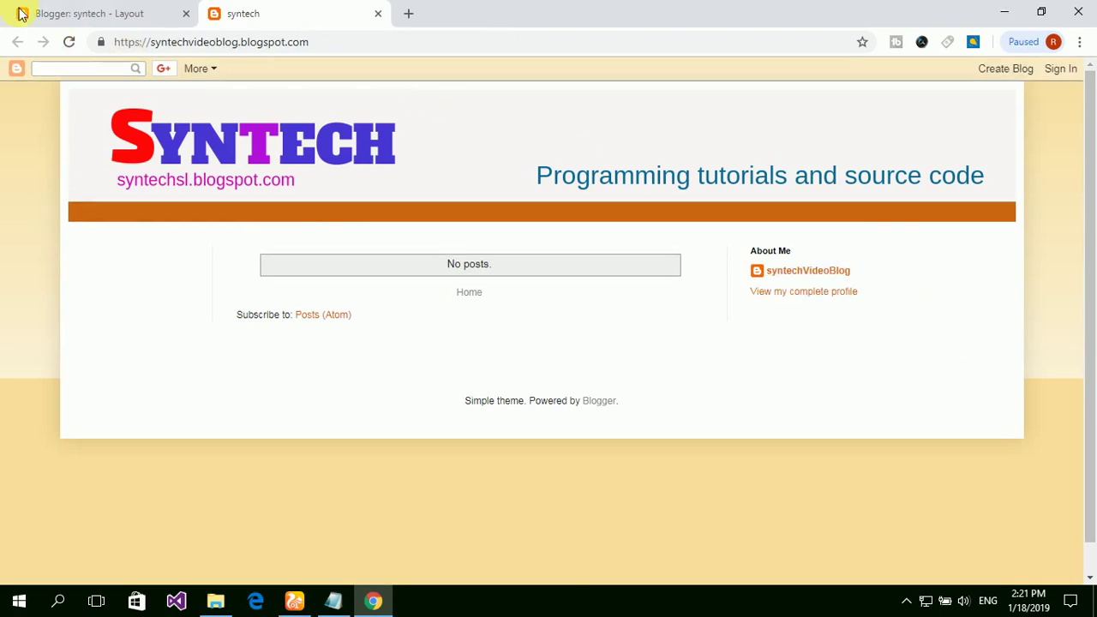
{"action": "left_click", "coordinate": [77, 19]}
{"action": "left_click", "coordinate": [642, 314]}
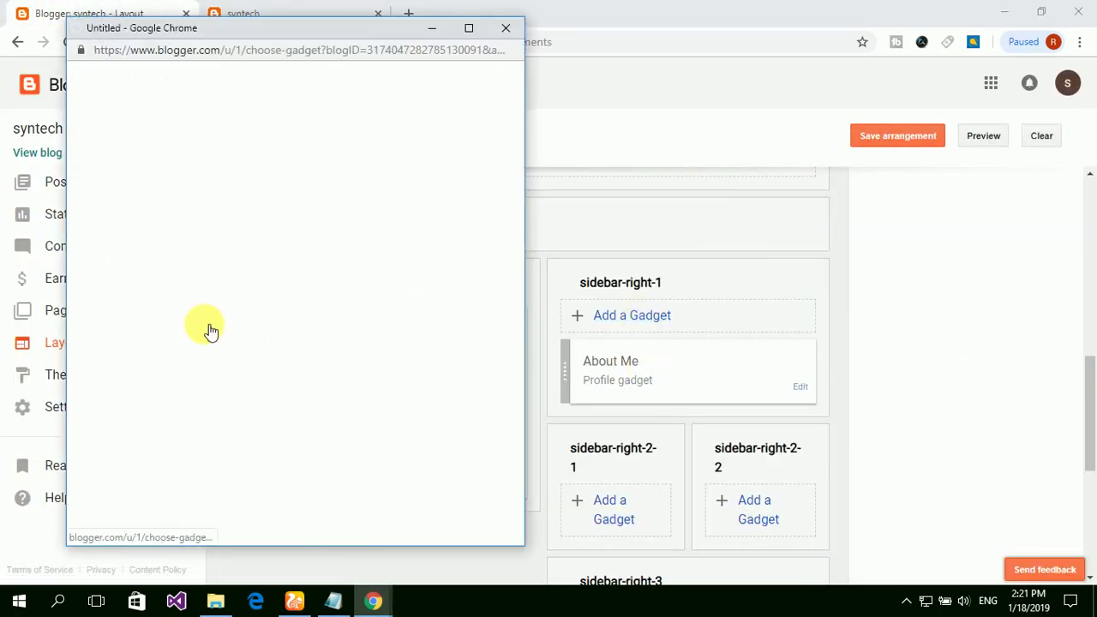
{"action": "scroll", "coordinate": [279, 300], "scroll_direction": "down", "scroll_amount": 2}
{"action": "scroll", "coordinate": [264, 307], "scroll_direction": "down", "scroll_amount": 3}
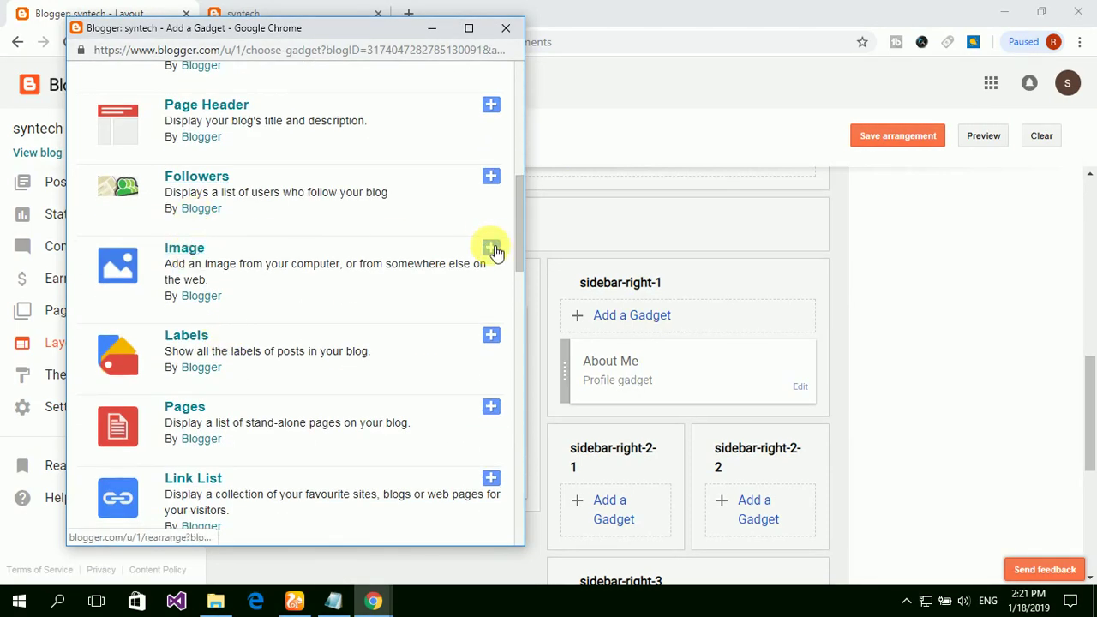
{"action": "left_click", "coordinate": [493, 249]}
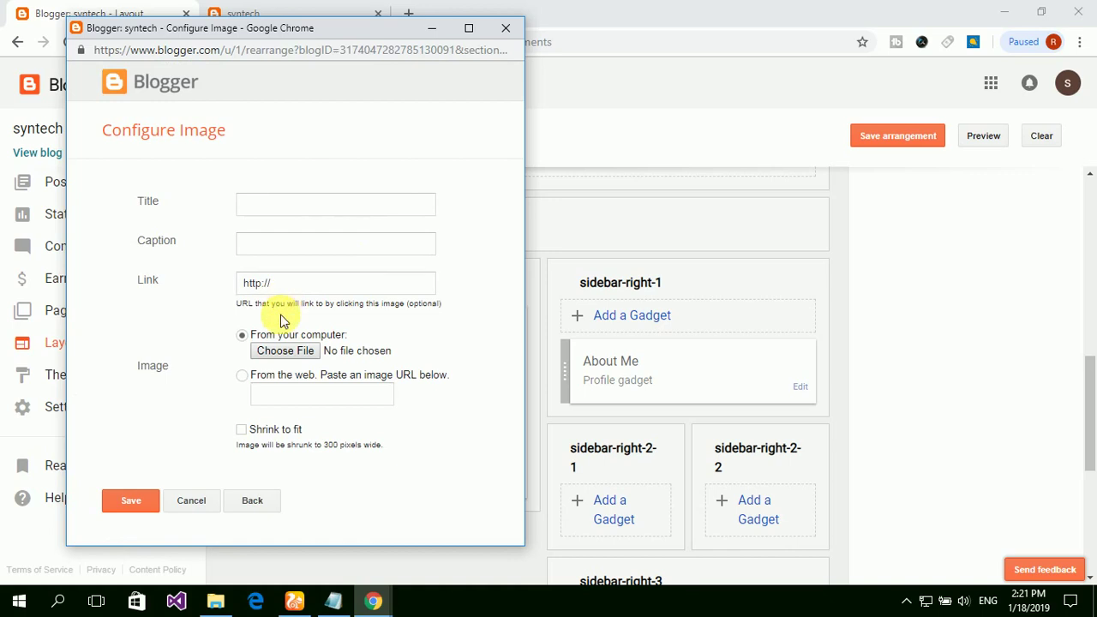
Upload the dsfsdf file as the right sidebar gadget's image, enable Shrink to fit, and save the gadget.
{"action": "left_click", "coordinate": [289, 353]}
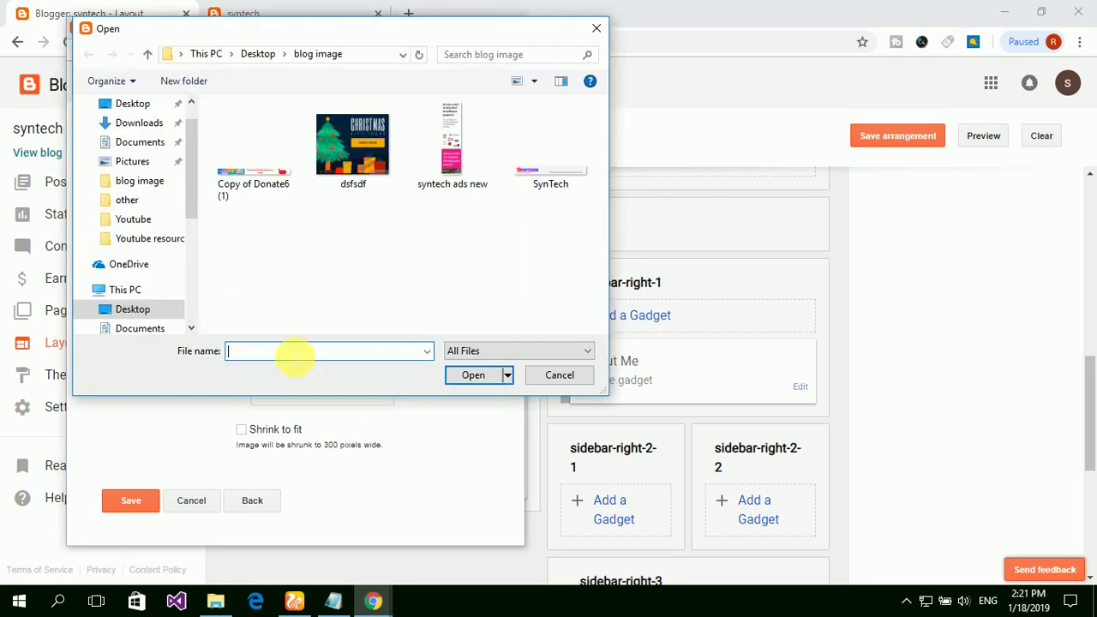
{"action": "left_click", "coordinate": [356, 154]}
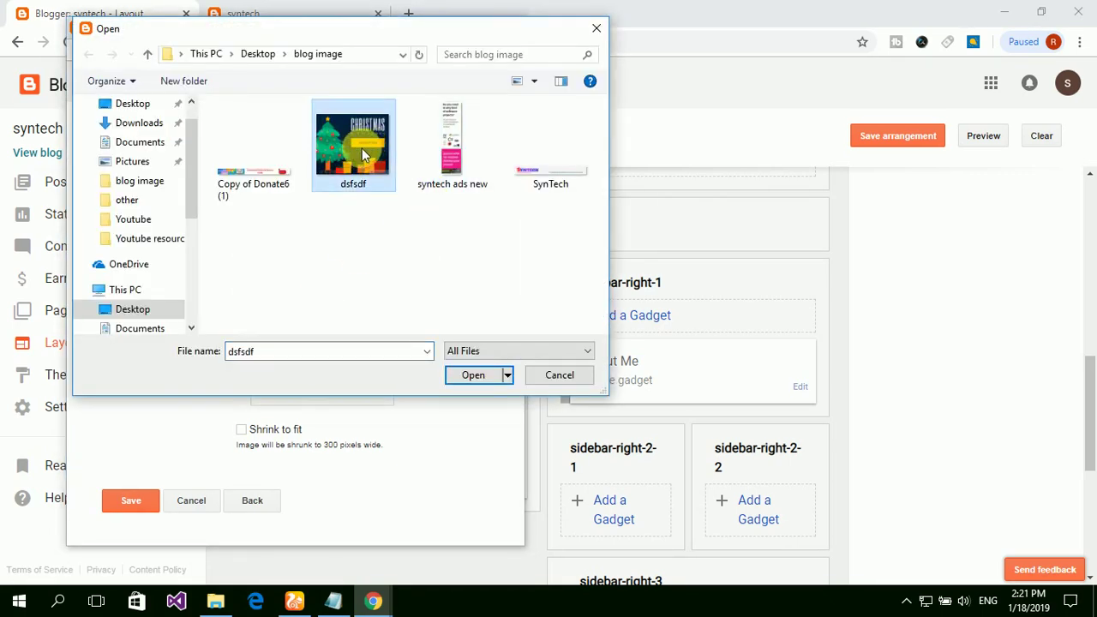
{"action": "left_click", "coordinate": [489, 375]}
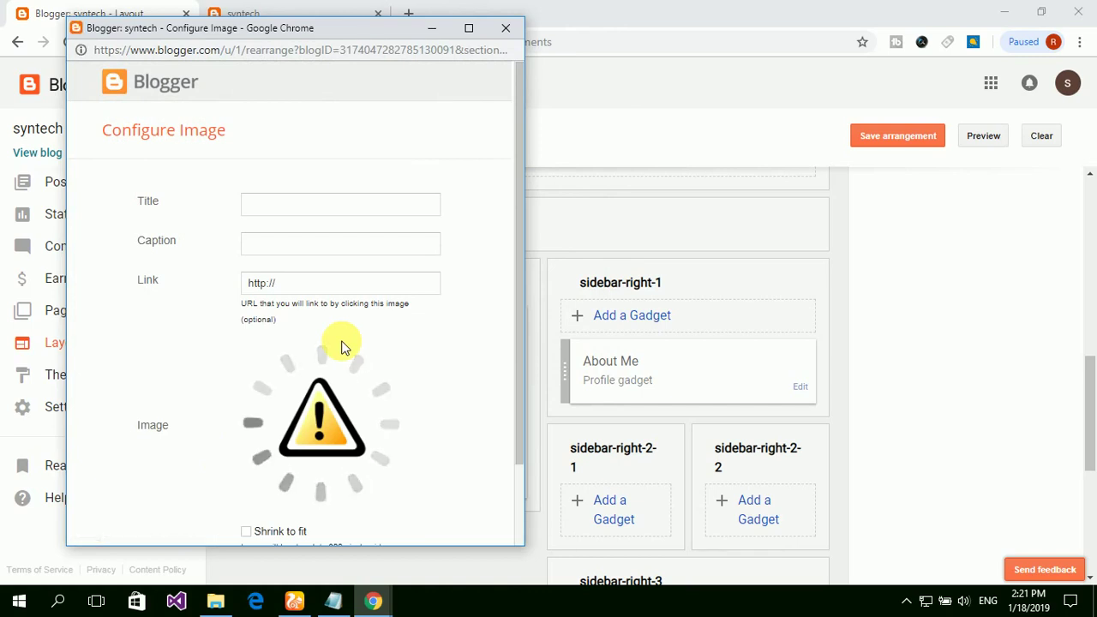
{"action": "scroll", "coordinate": [343, 347], "scroll_direction": "down", "scroll_amount": 2}
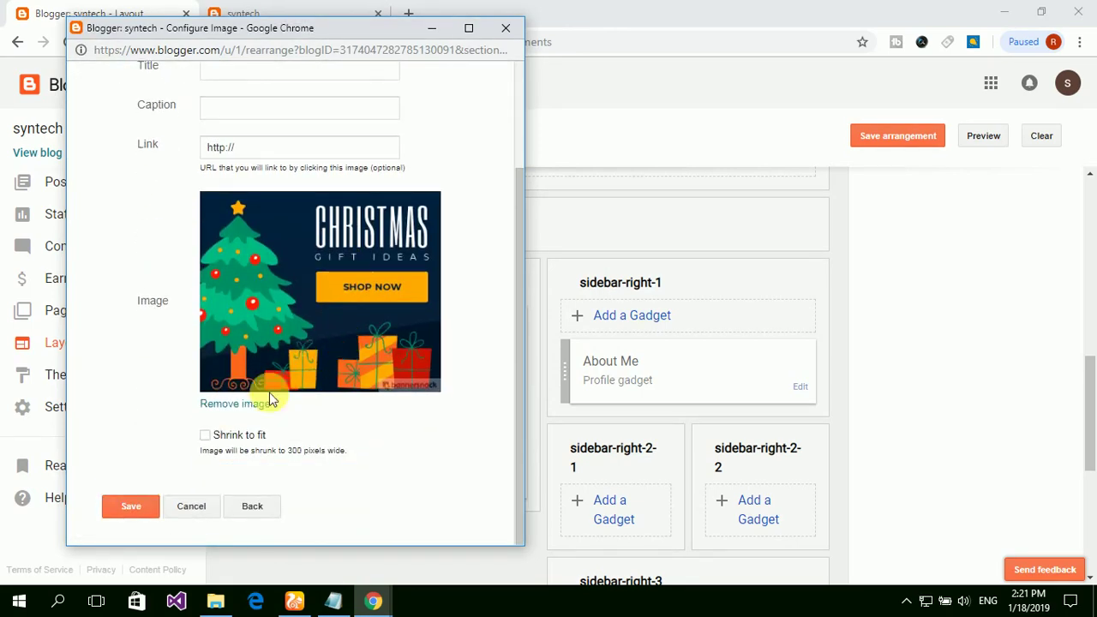
{"action": "left_click", "coordinate": [205, 436]}
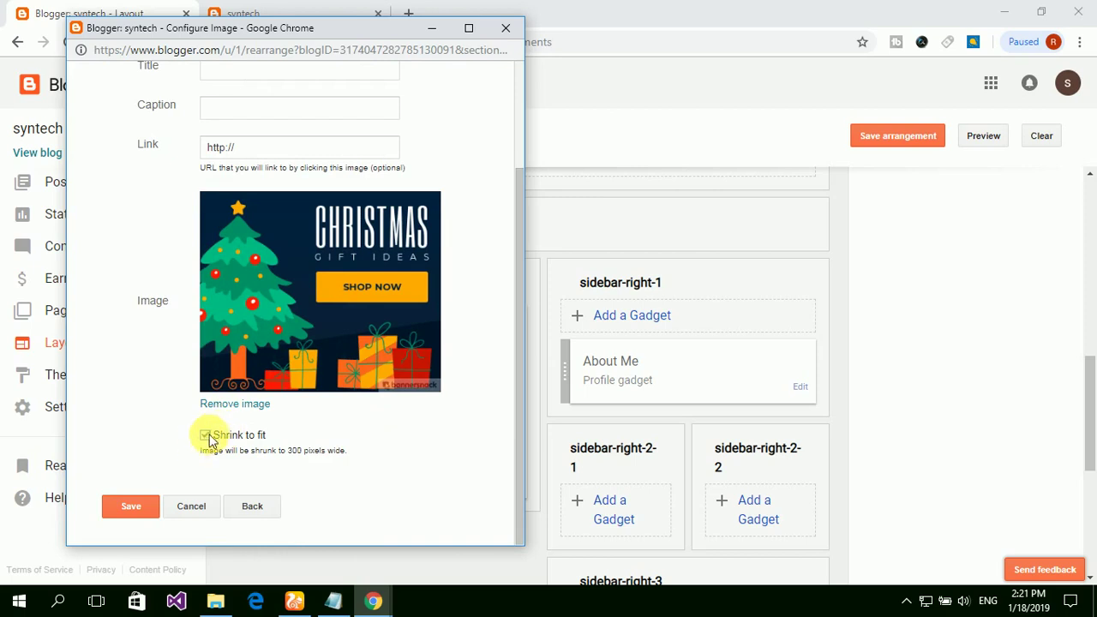
{"action": "left_click", "coordinate": [129, 511]}
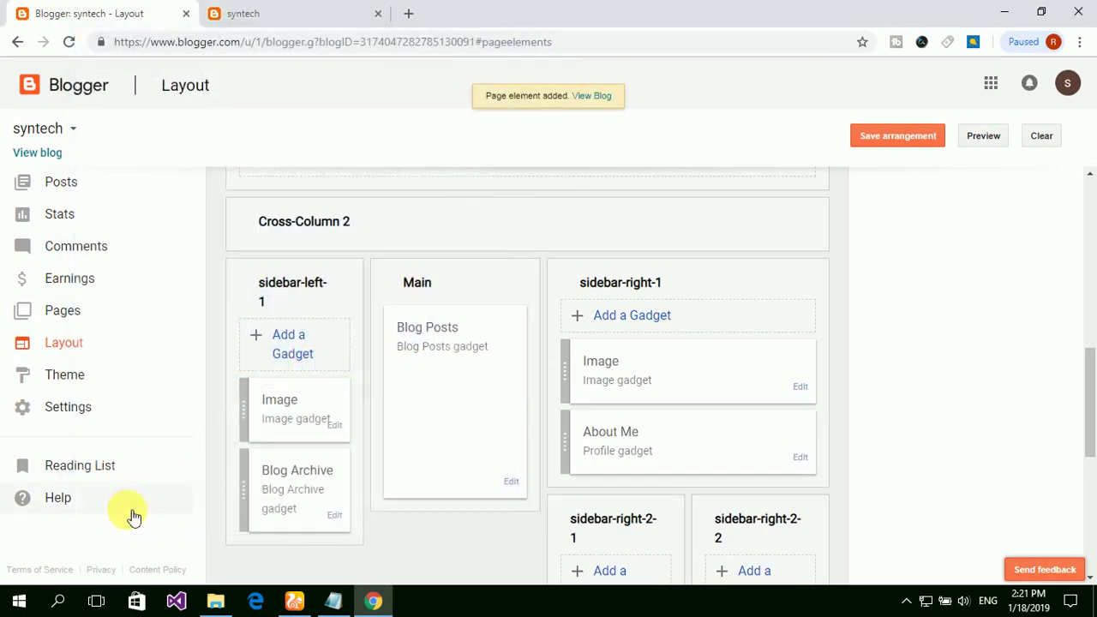
Save the layout arrangement and reload the live blog to check the image gadgets in both sidebars.
{"action": "left_click", "coordinate": [897, 137]}
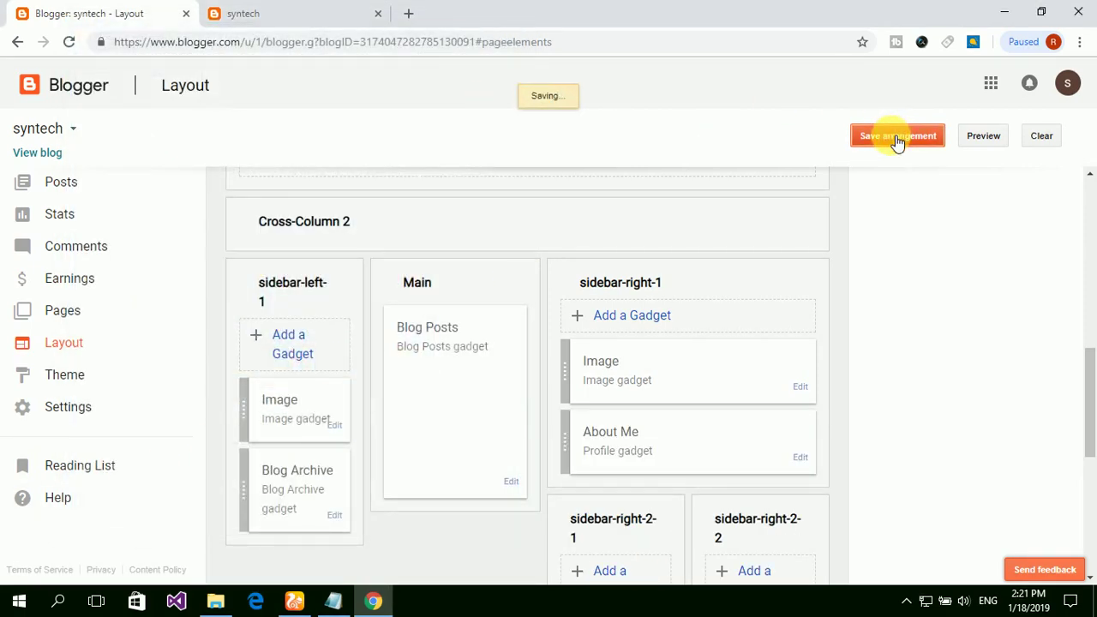
{"action": "left_click", "coordinate": [298, 12]}
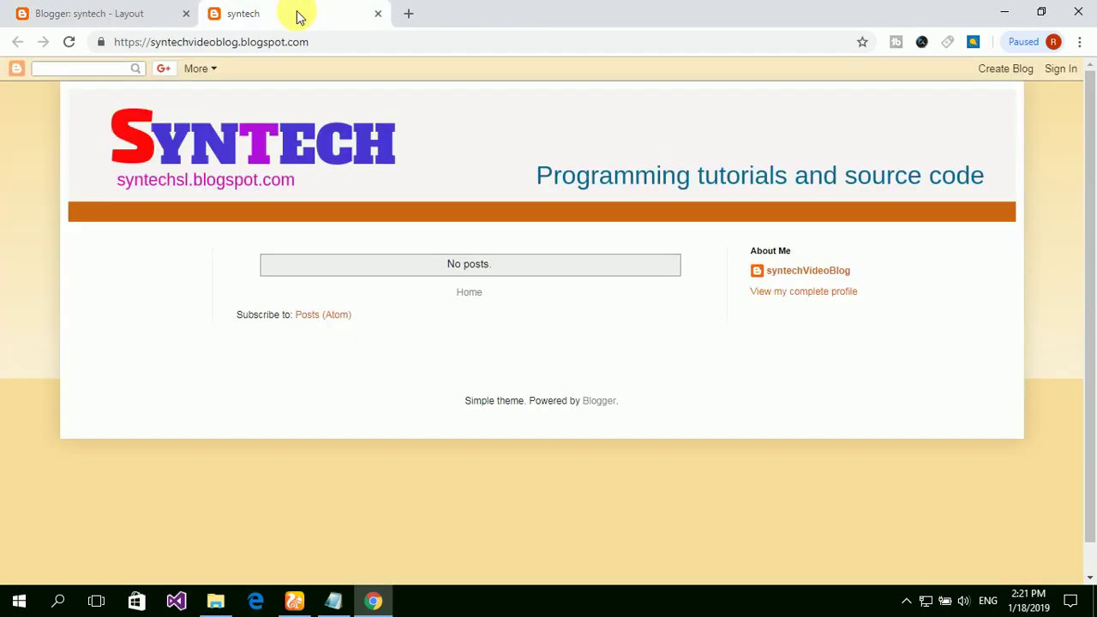
{"action": "left_click", "coordinate": [70, 43]}
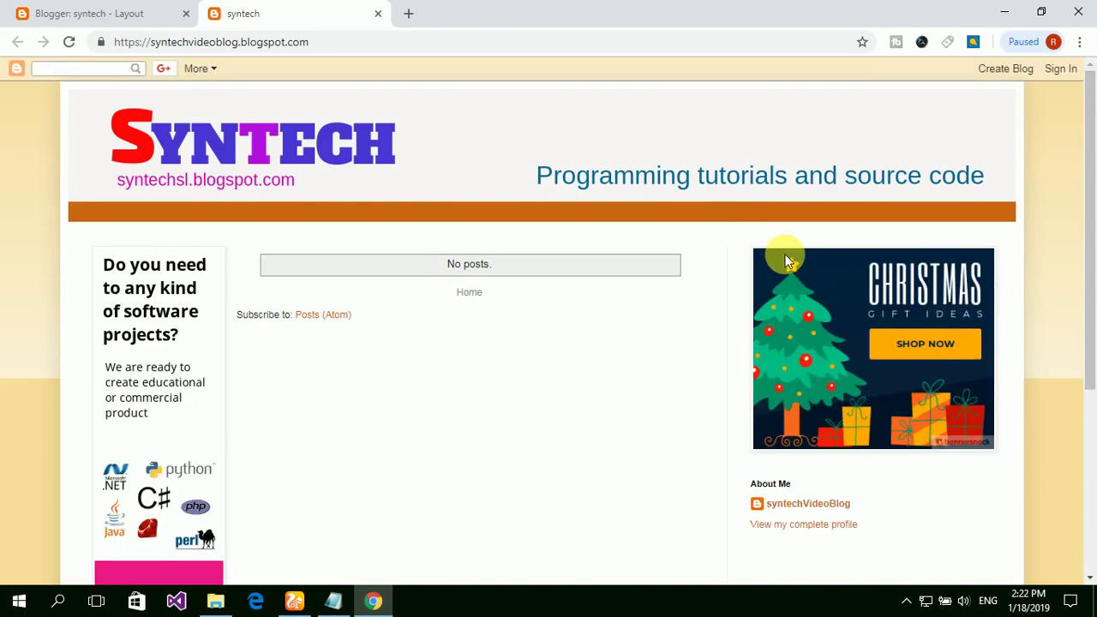
{"action": "scroll", "coordinate": [782, 260], "scroll_direction": "down", "scroll_amount": 5}
{"action": "scroll", "coordinate": [755, 294], "scroll_direction": "up", "scroll_amount": 4}
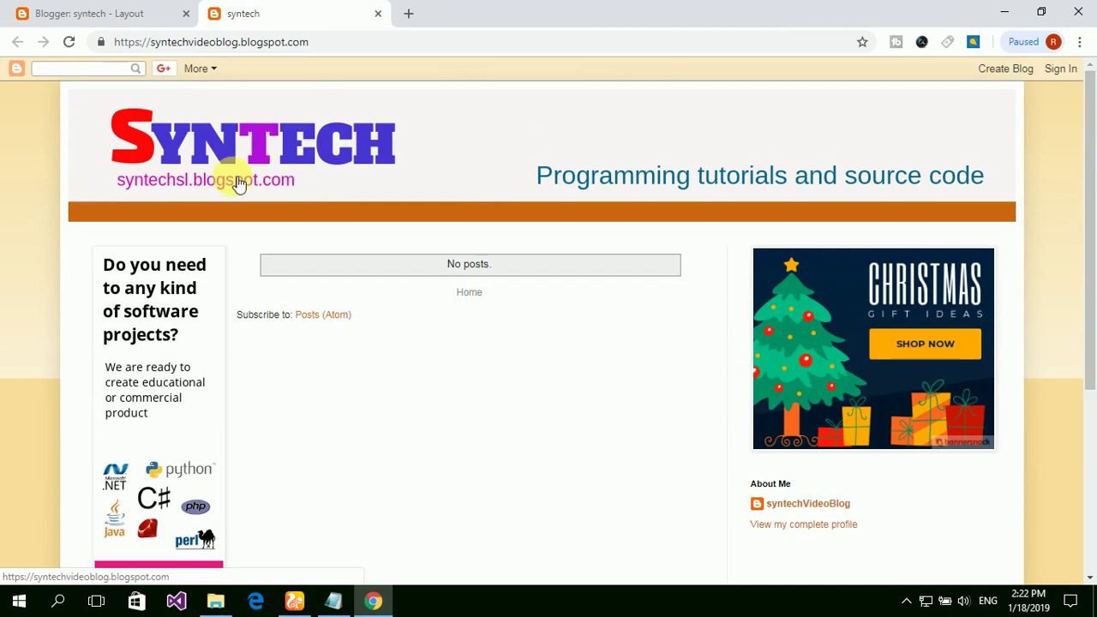
Switch to the Notepad note and start a new paragraph one blank line below "you can chose any themes of these".
{"action": "left_click", "coordinate": [333, 600]}
{"action": "left_click", "coordinate": [694, 109]}
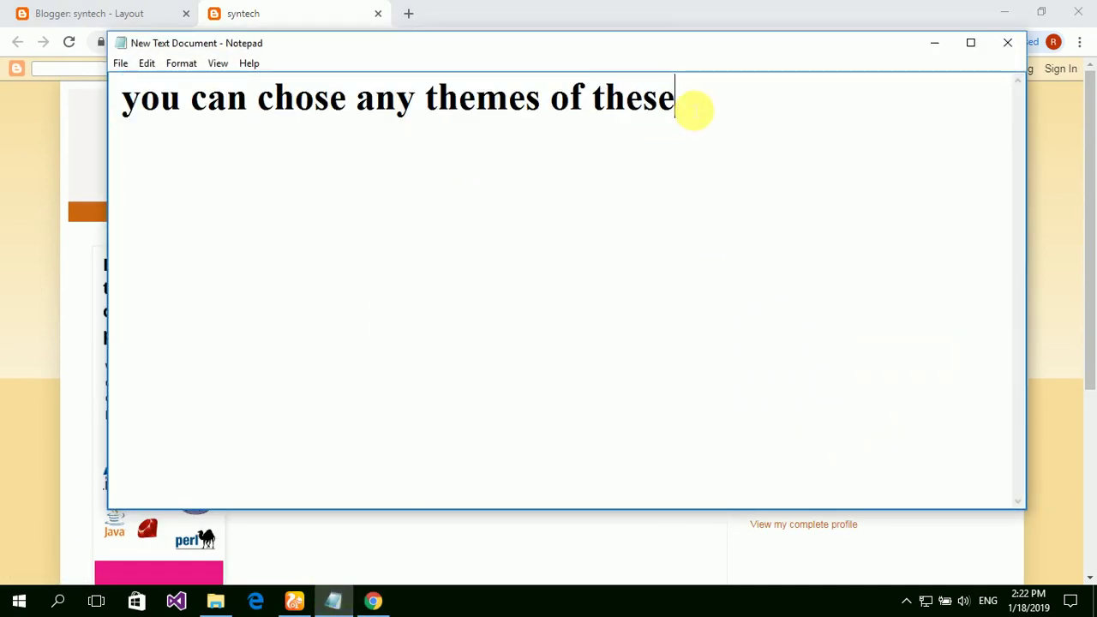
{"action": "key", "text": "Return"}
{"action": "key", "text": "Return"}
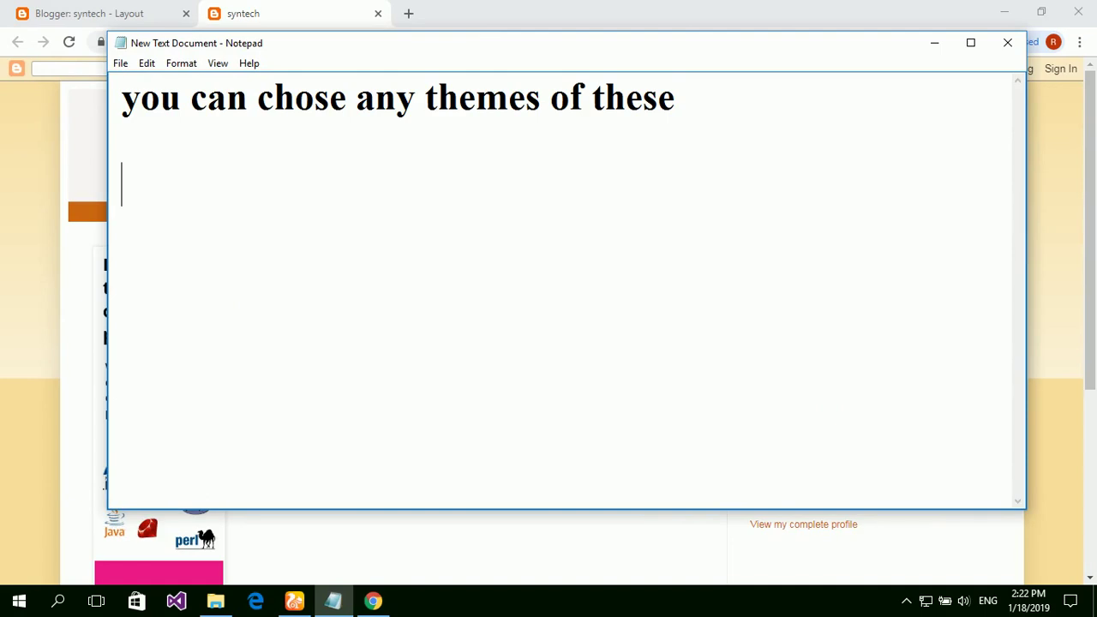